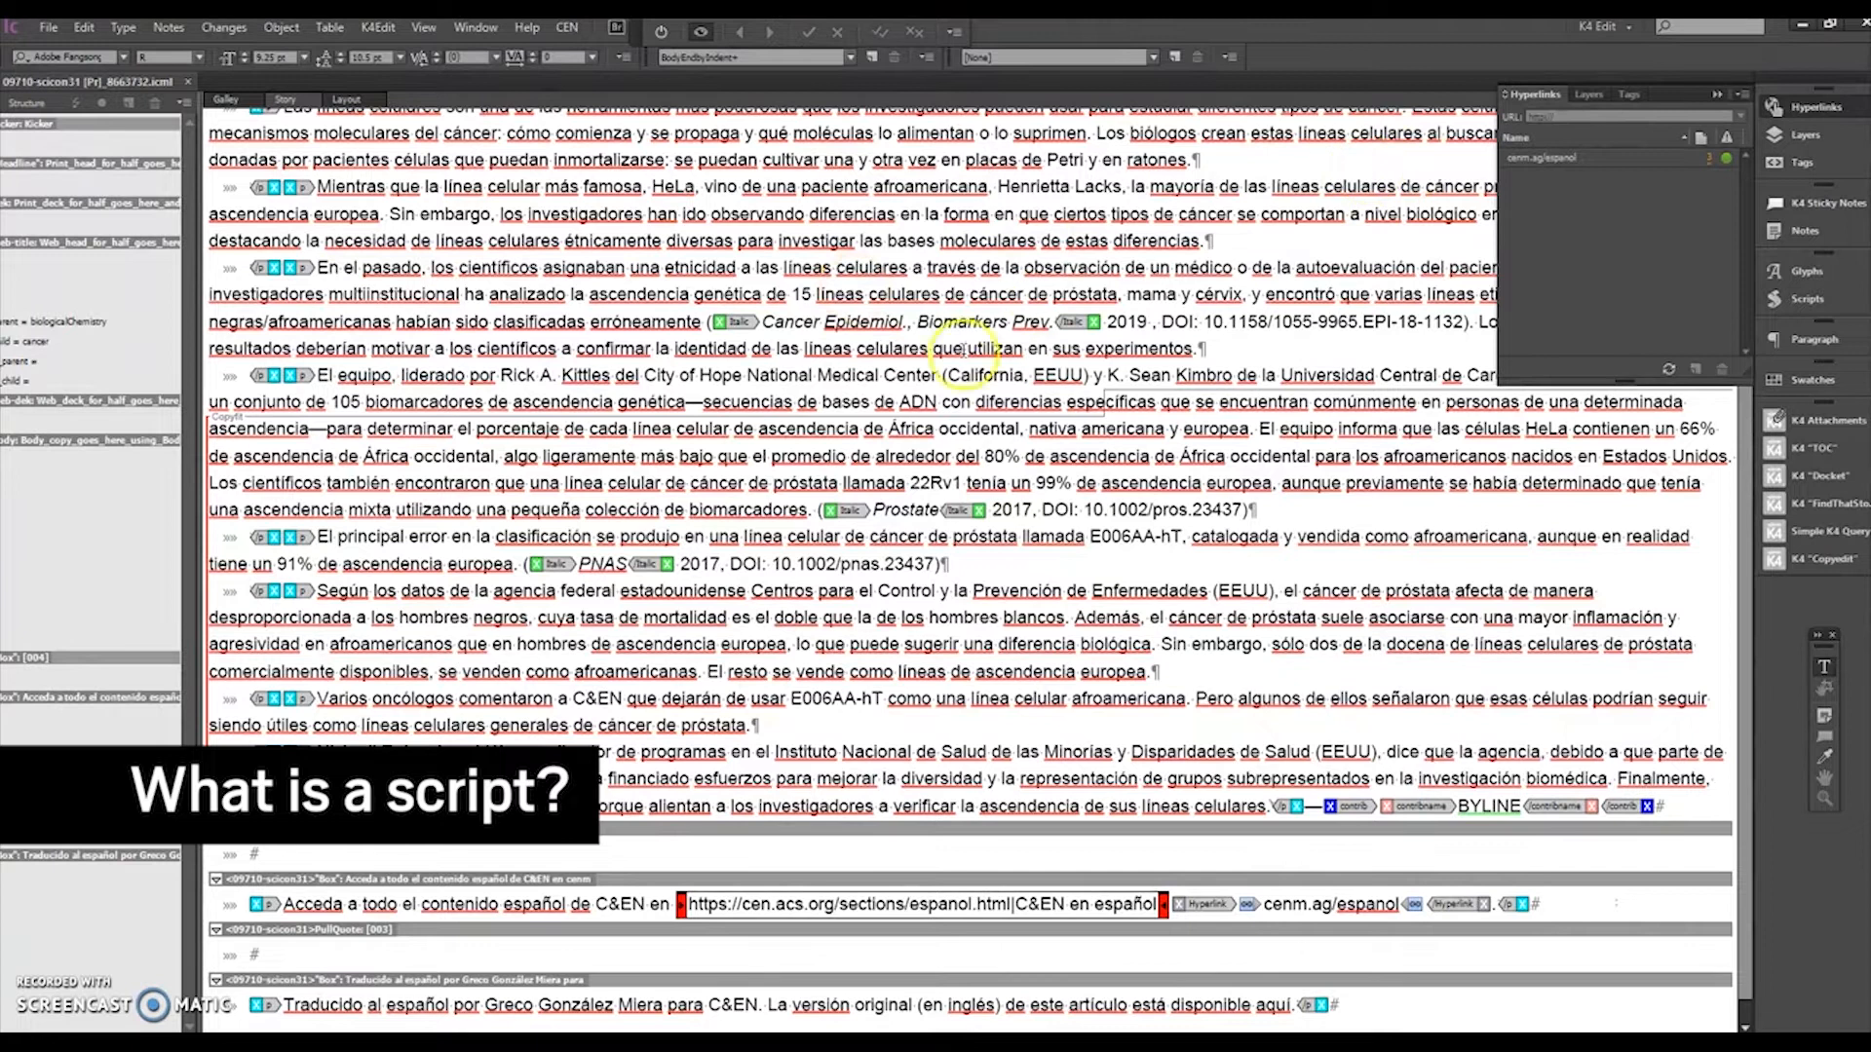
Step: Open the Scripts panel and expand the User scripts folder
{"action": "left_click", "coordinate": [1804, 294]}
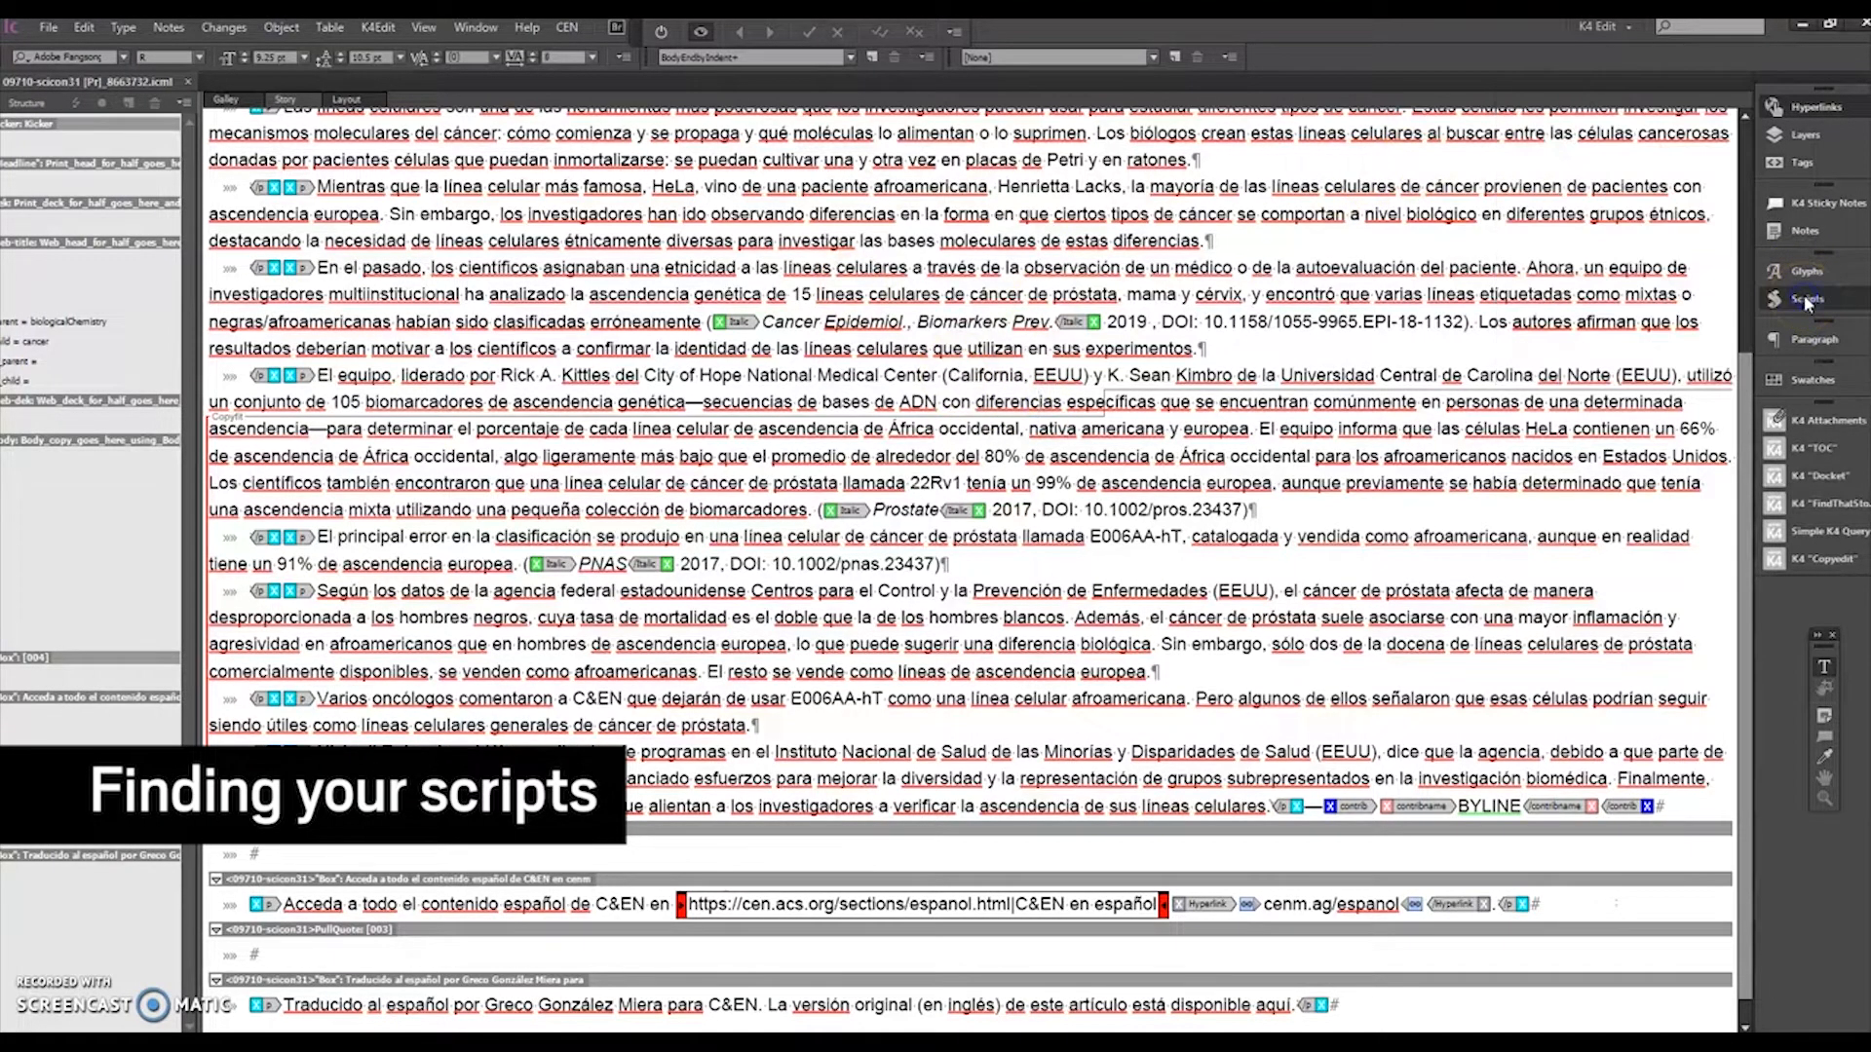
{"action": "scroll", "coordinate": [1549, 419], "scroll_direction": "up", "scroll_amount": 1}
{"action": "left_click", "coordinate": [1343, 300]}
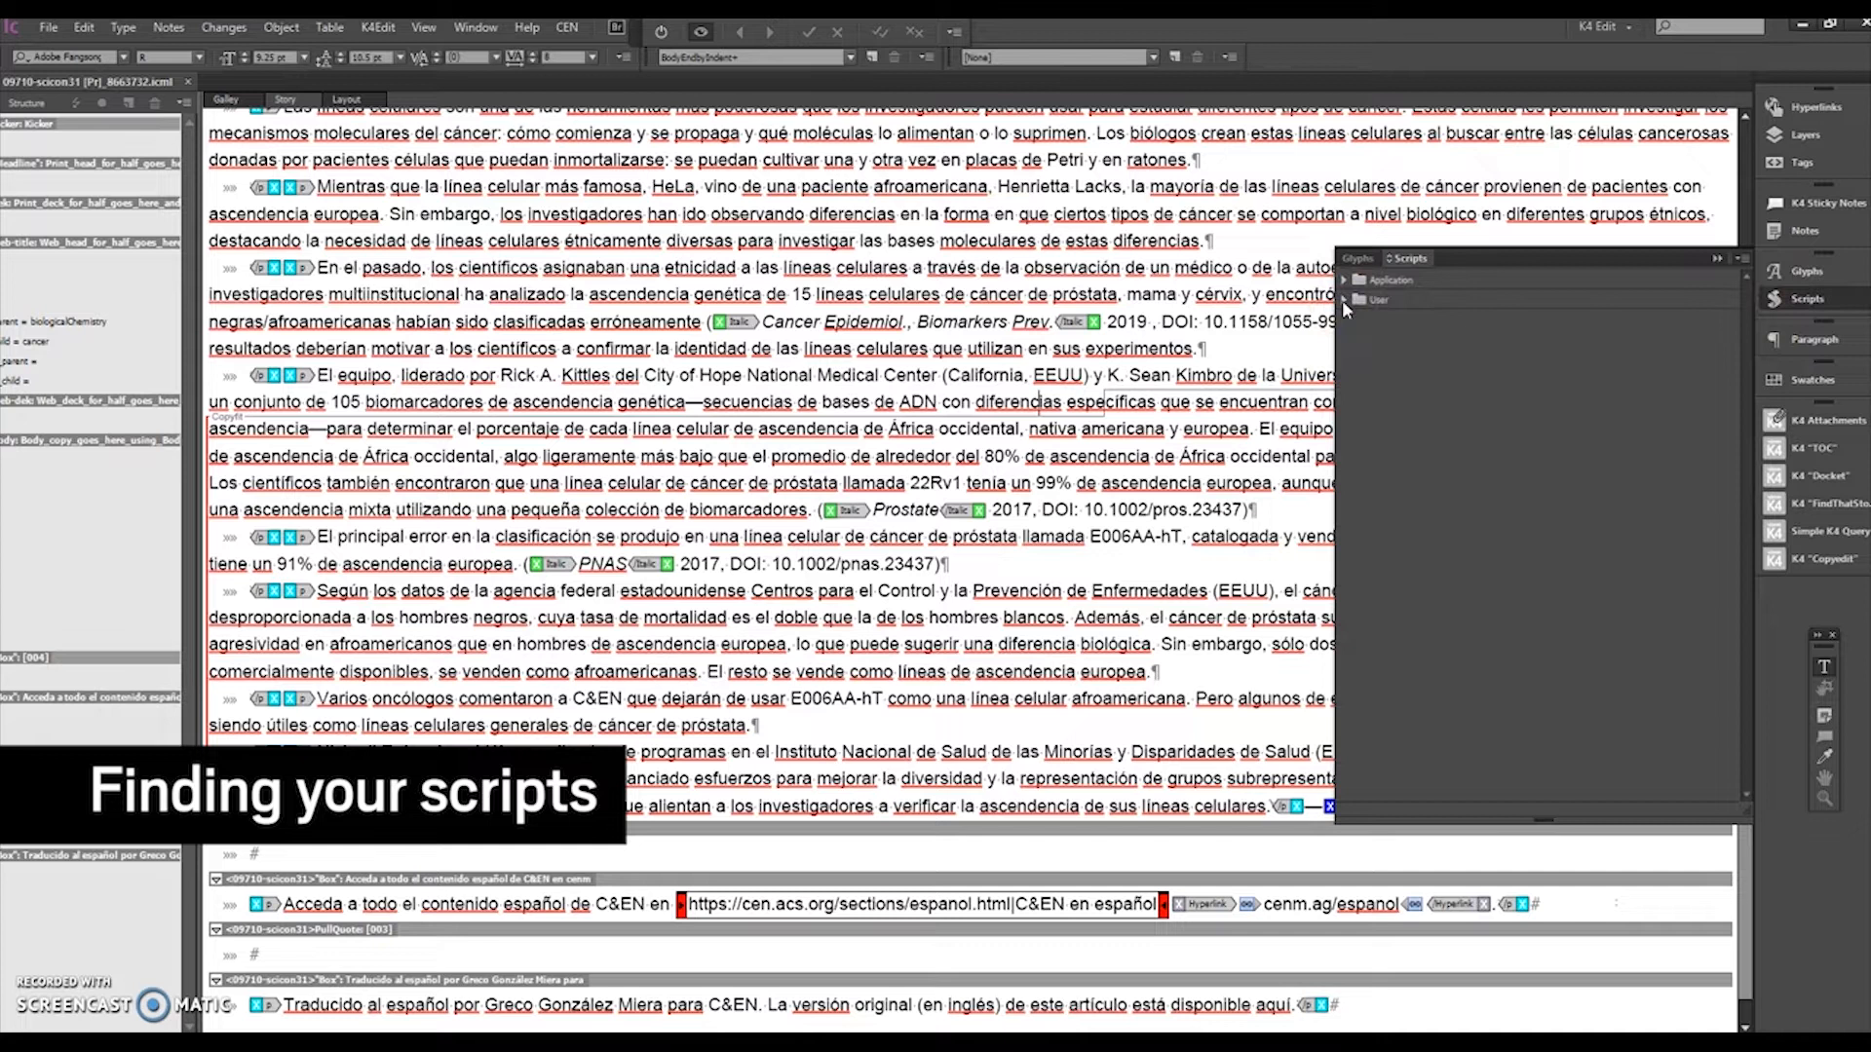
{"action": "left_click", "coordinate": [1343, 300]}
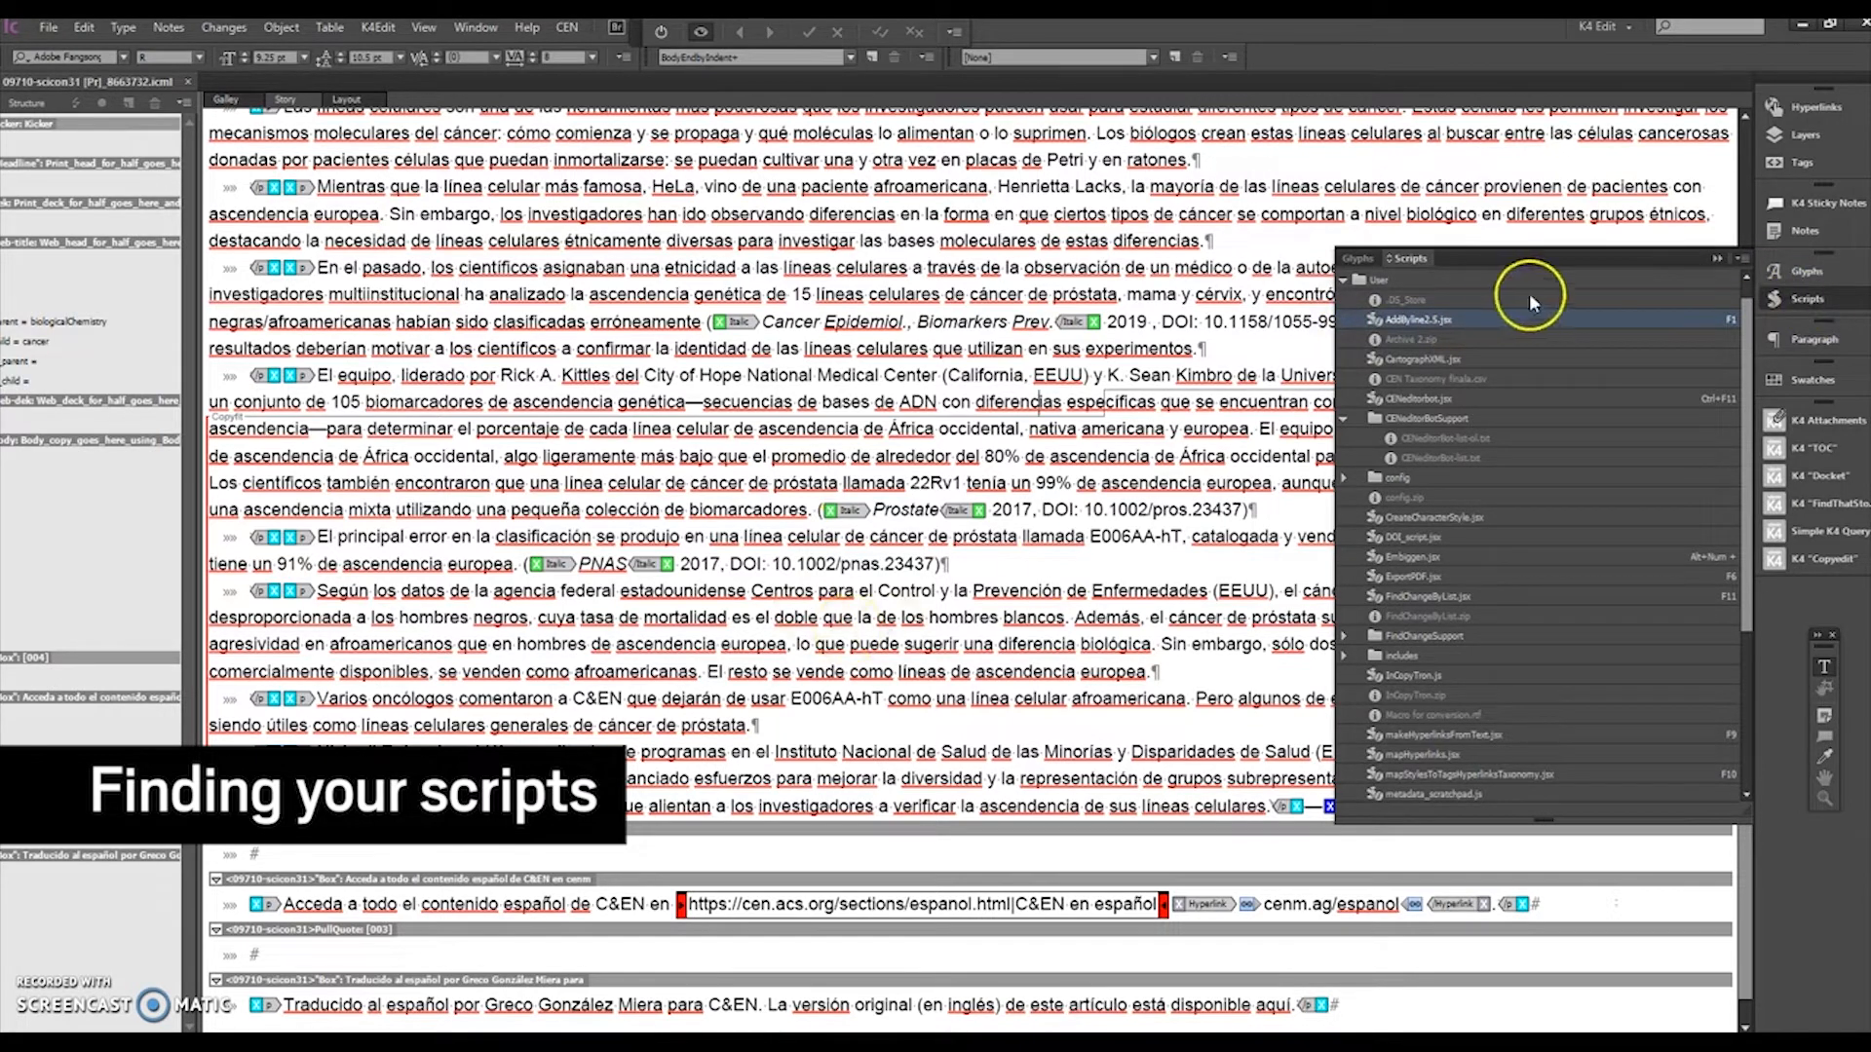
Step: Look up the Scripts panel command in the Window menu's Utilities submenu
{"action": "left_click", "coordinate": [476, 29]}
{"action": "mouse_move", "coordinate": [689, 543]}
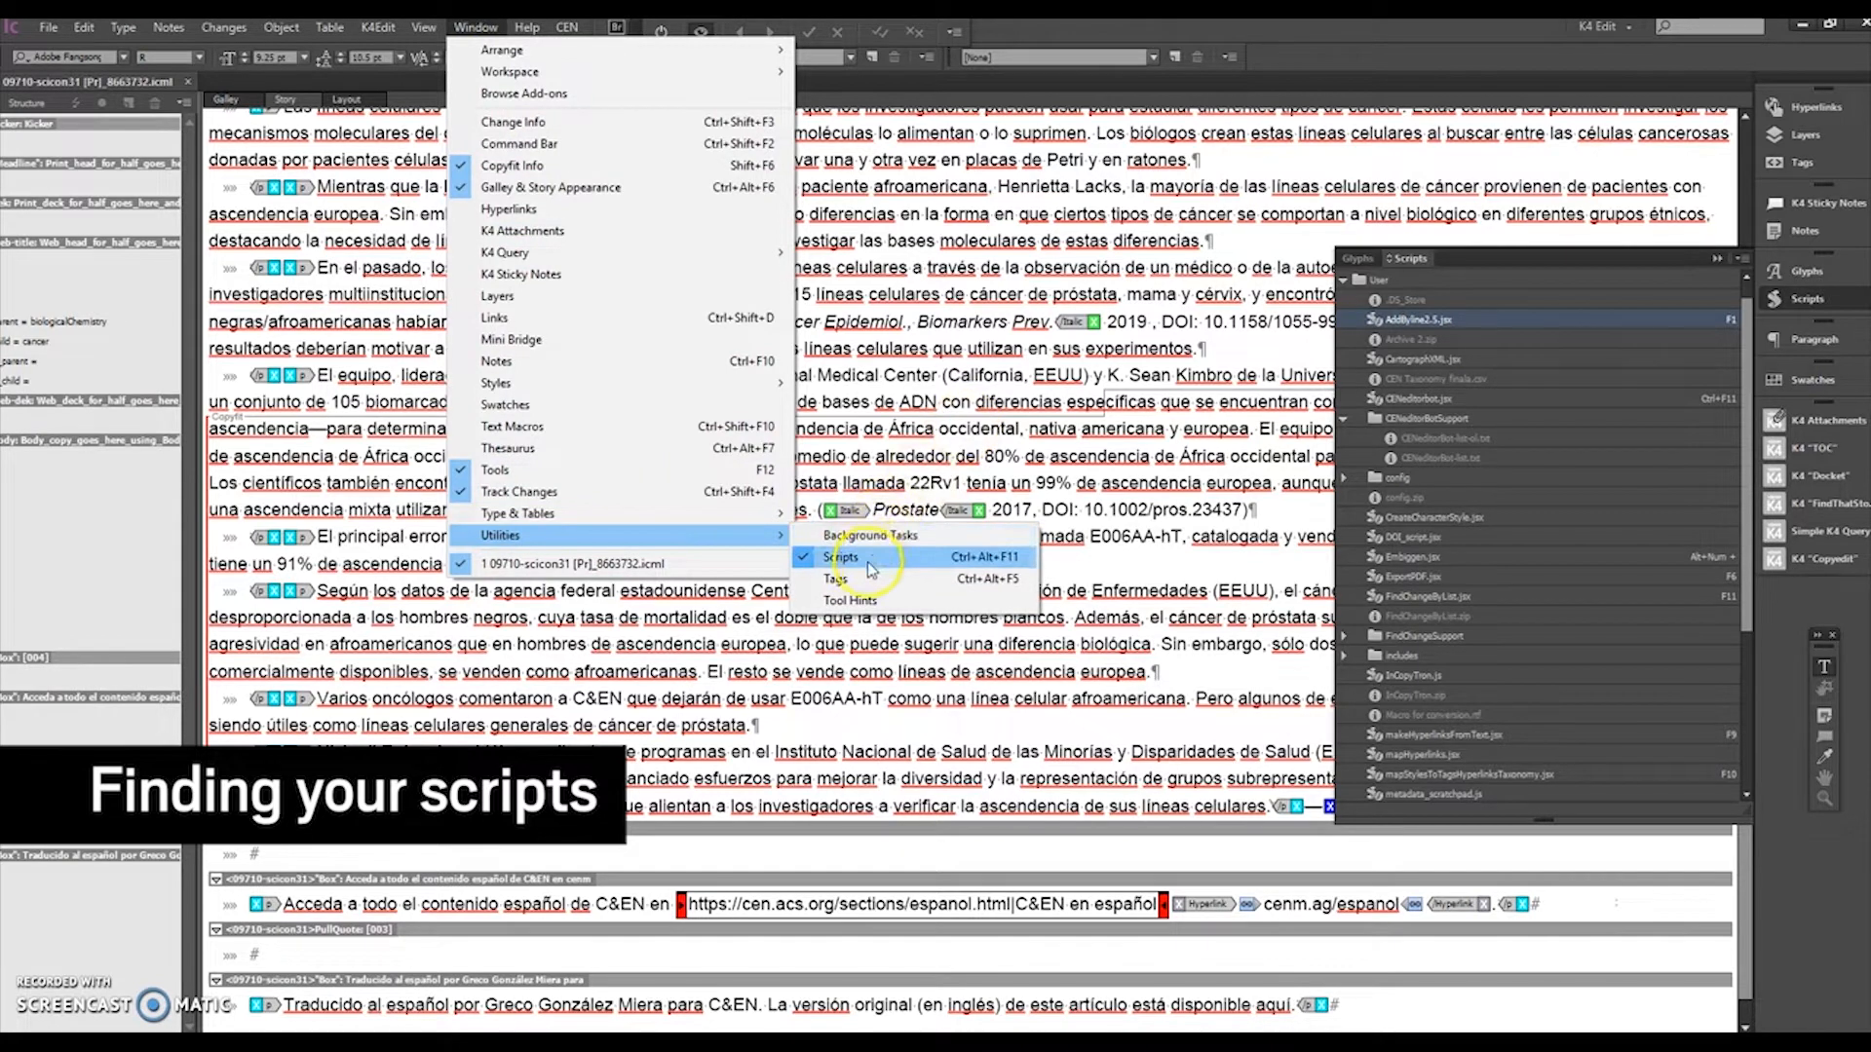
{"action": "left_click", "coordinate": [1030, 408]}
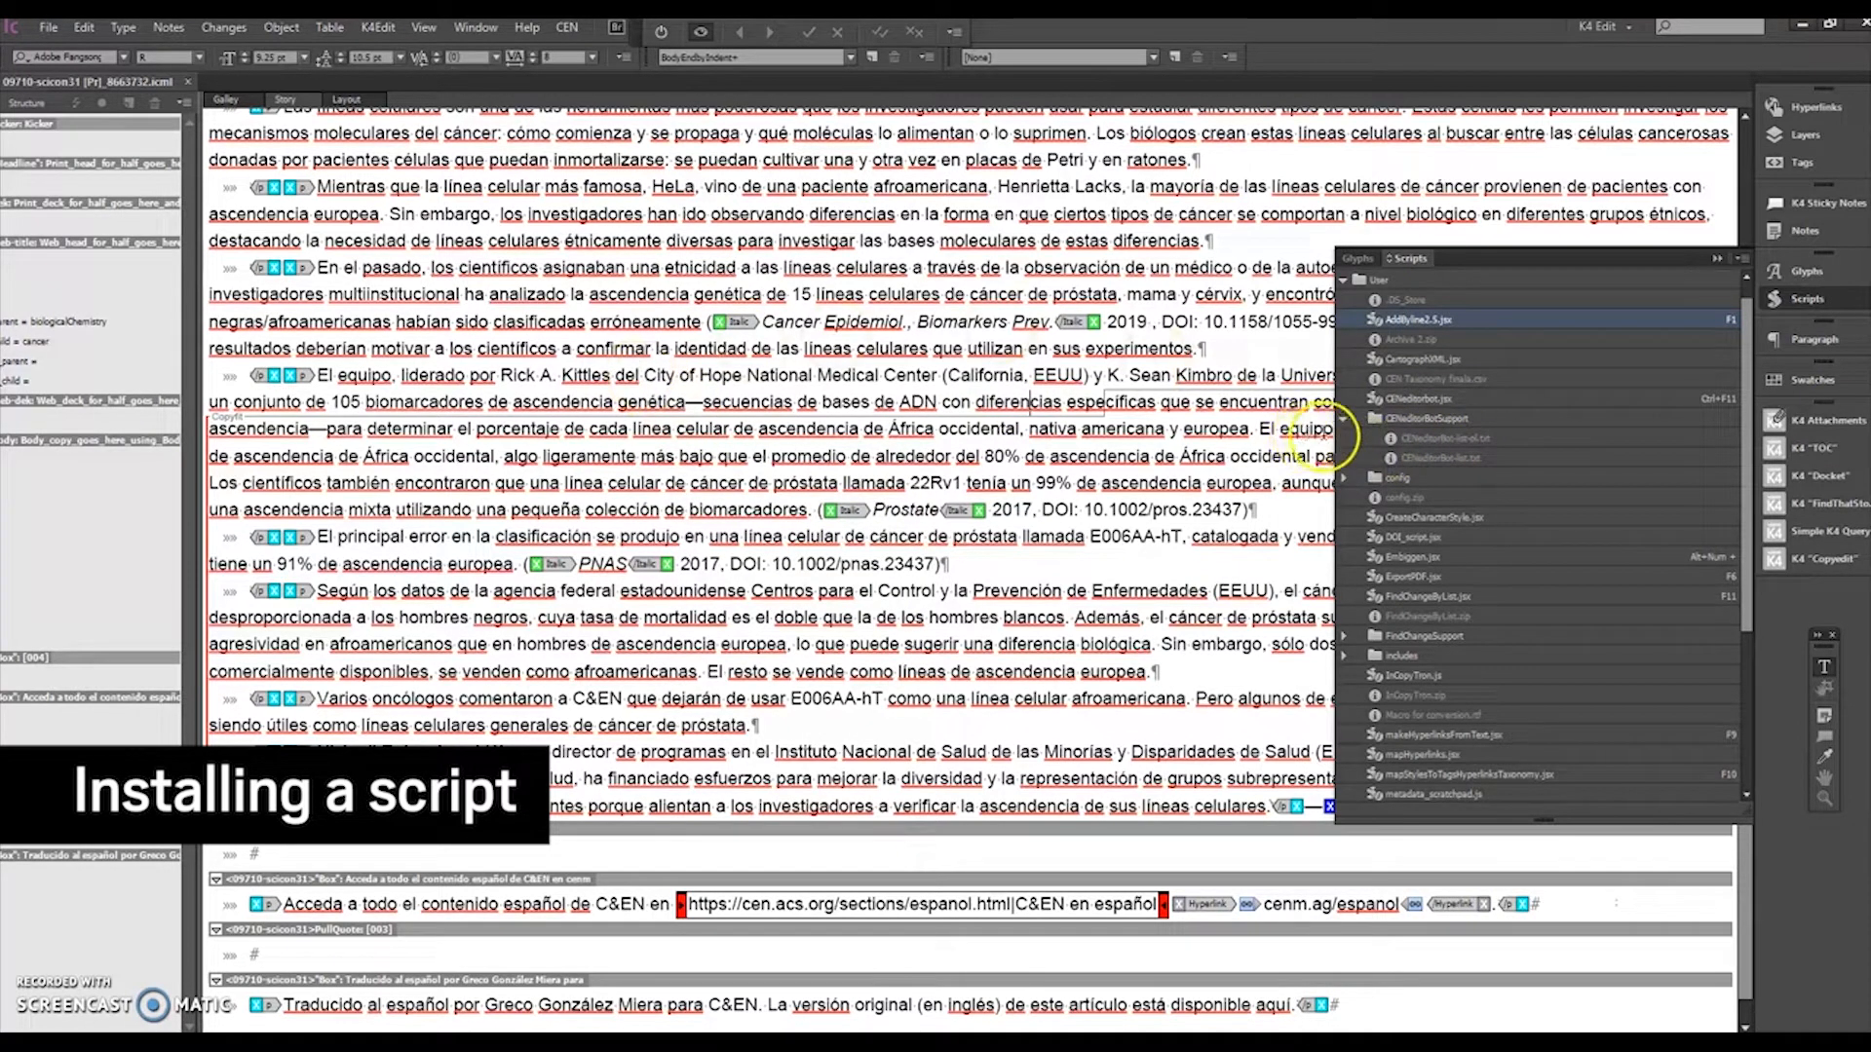
Step: Reveal DOI_script.jsx from the Scripts panel in File Explorer
{"action": "left_click", "coordinate": [1425, 537]}
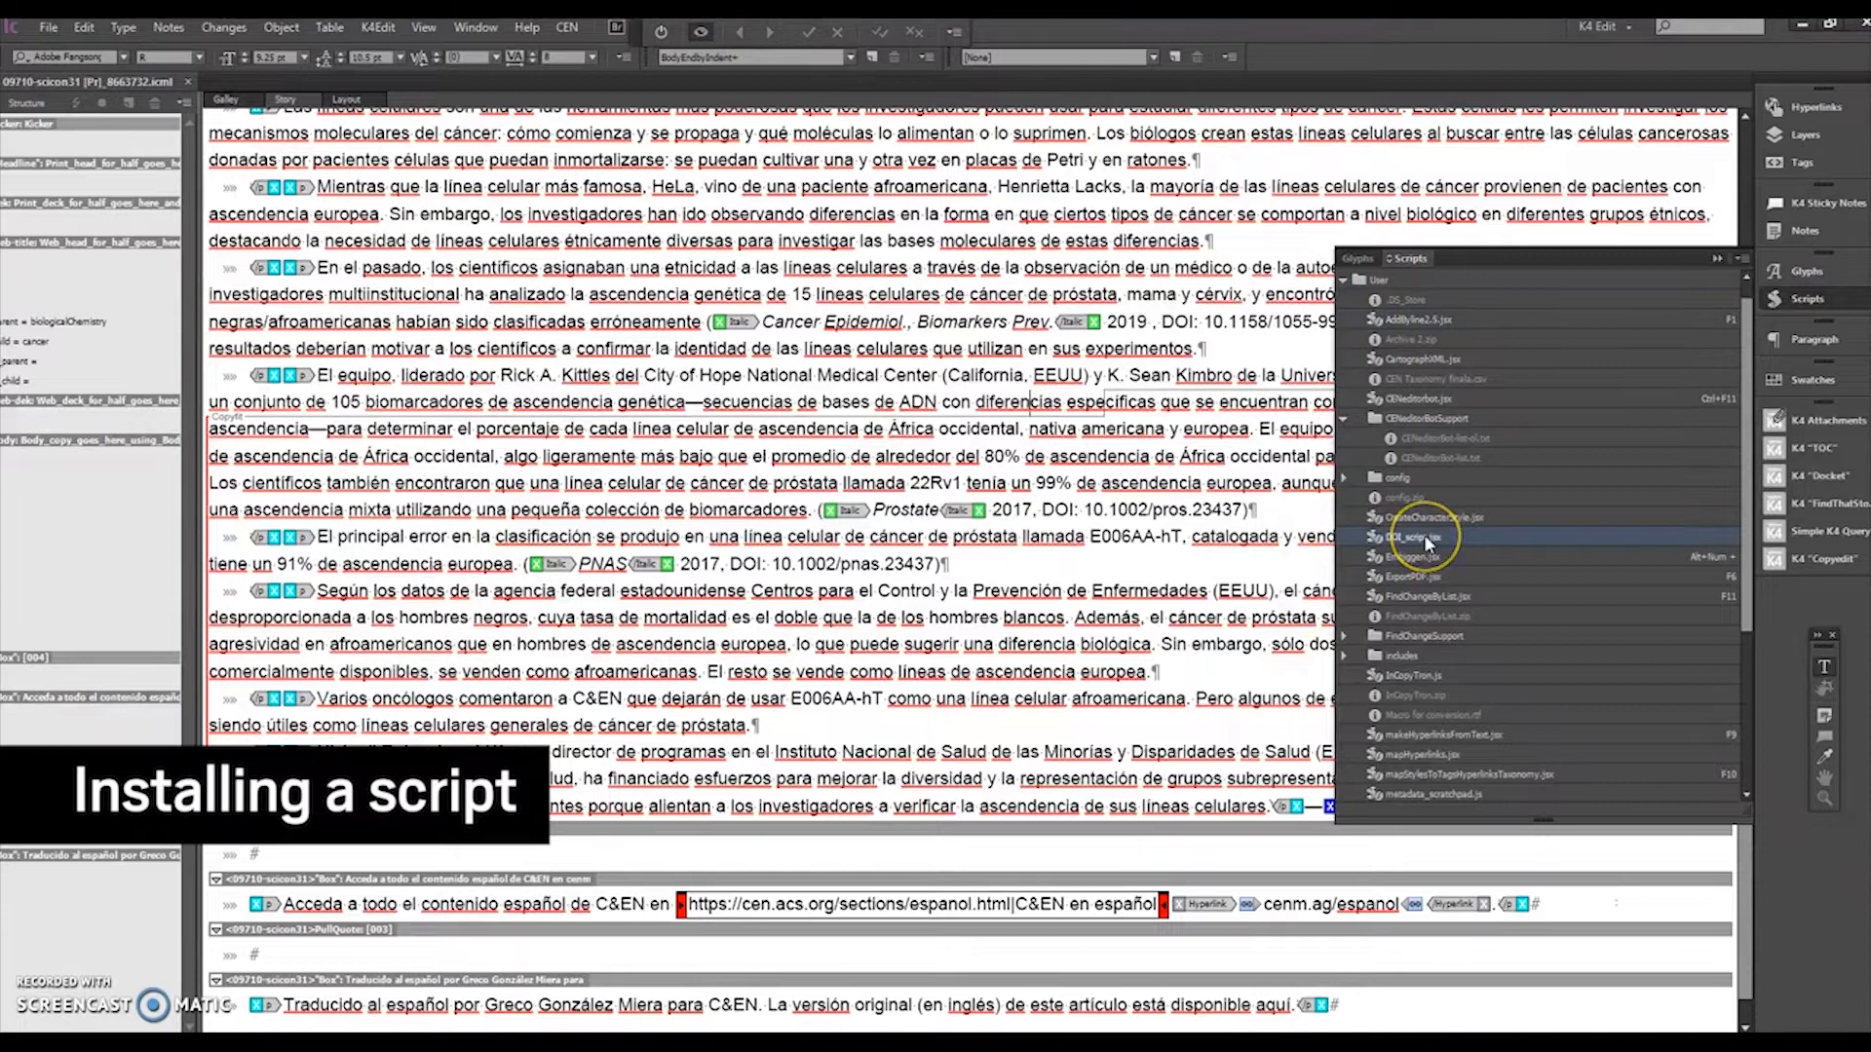
{"action": "right_click", "coordinate": [1423, 536]}
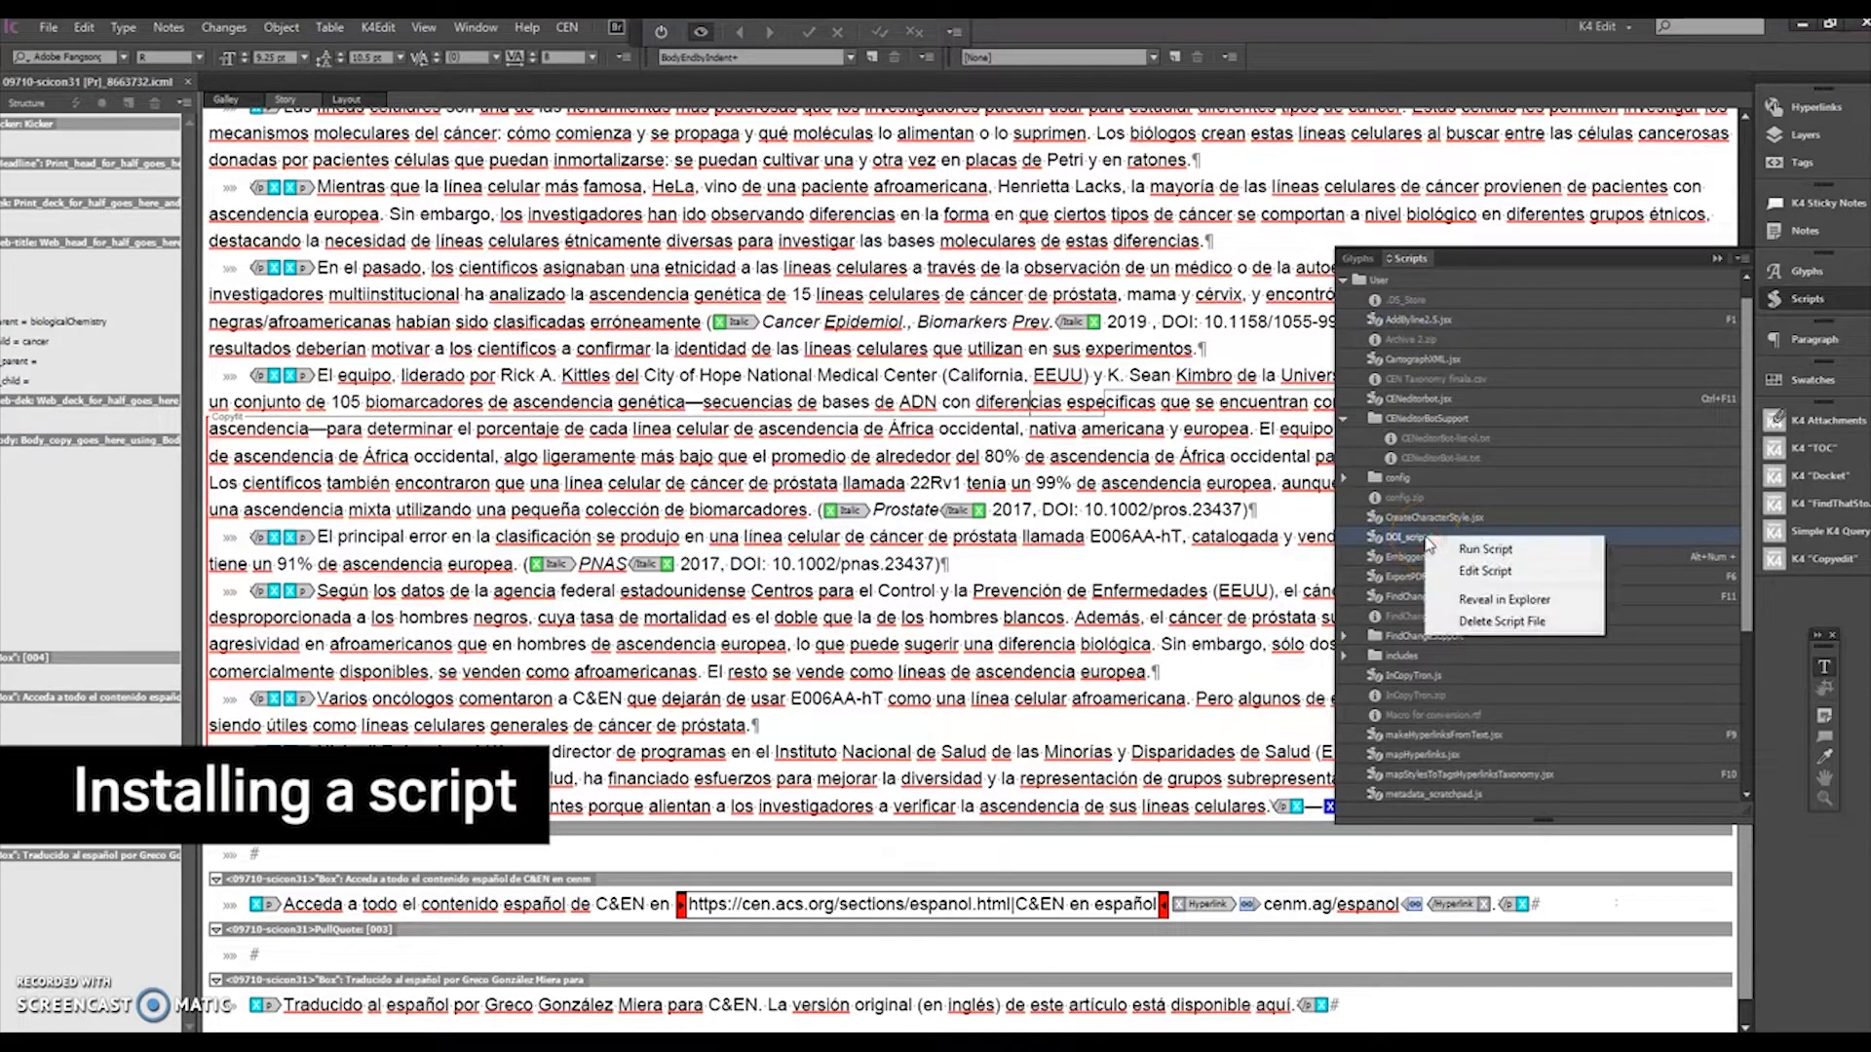
{"action": "left_click", "coordinate": [1486, 601]}
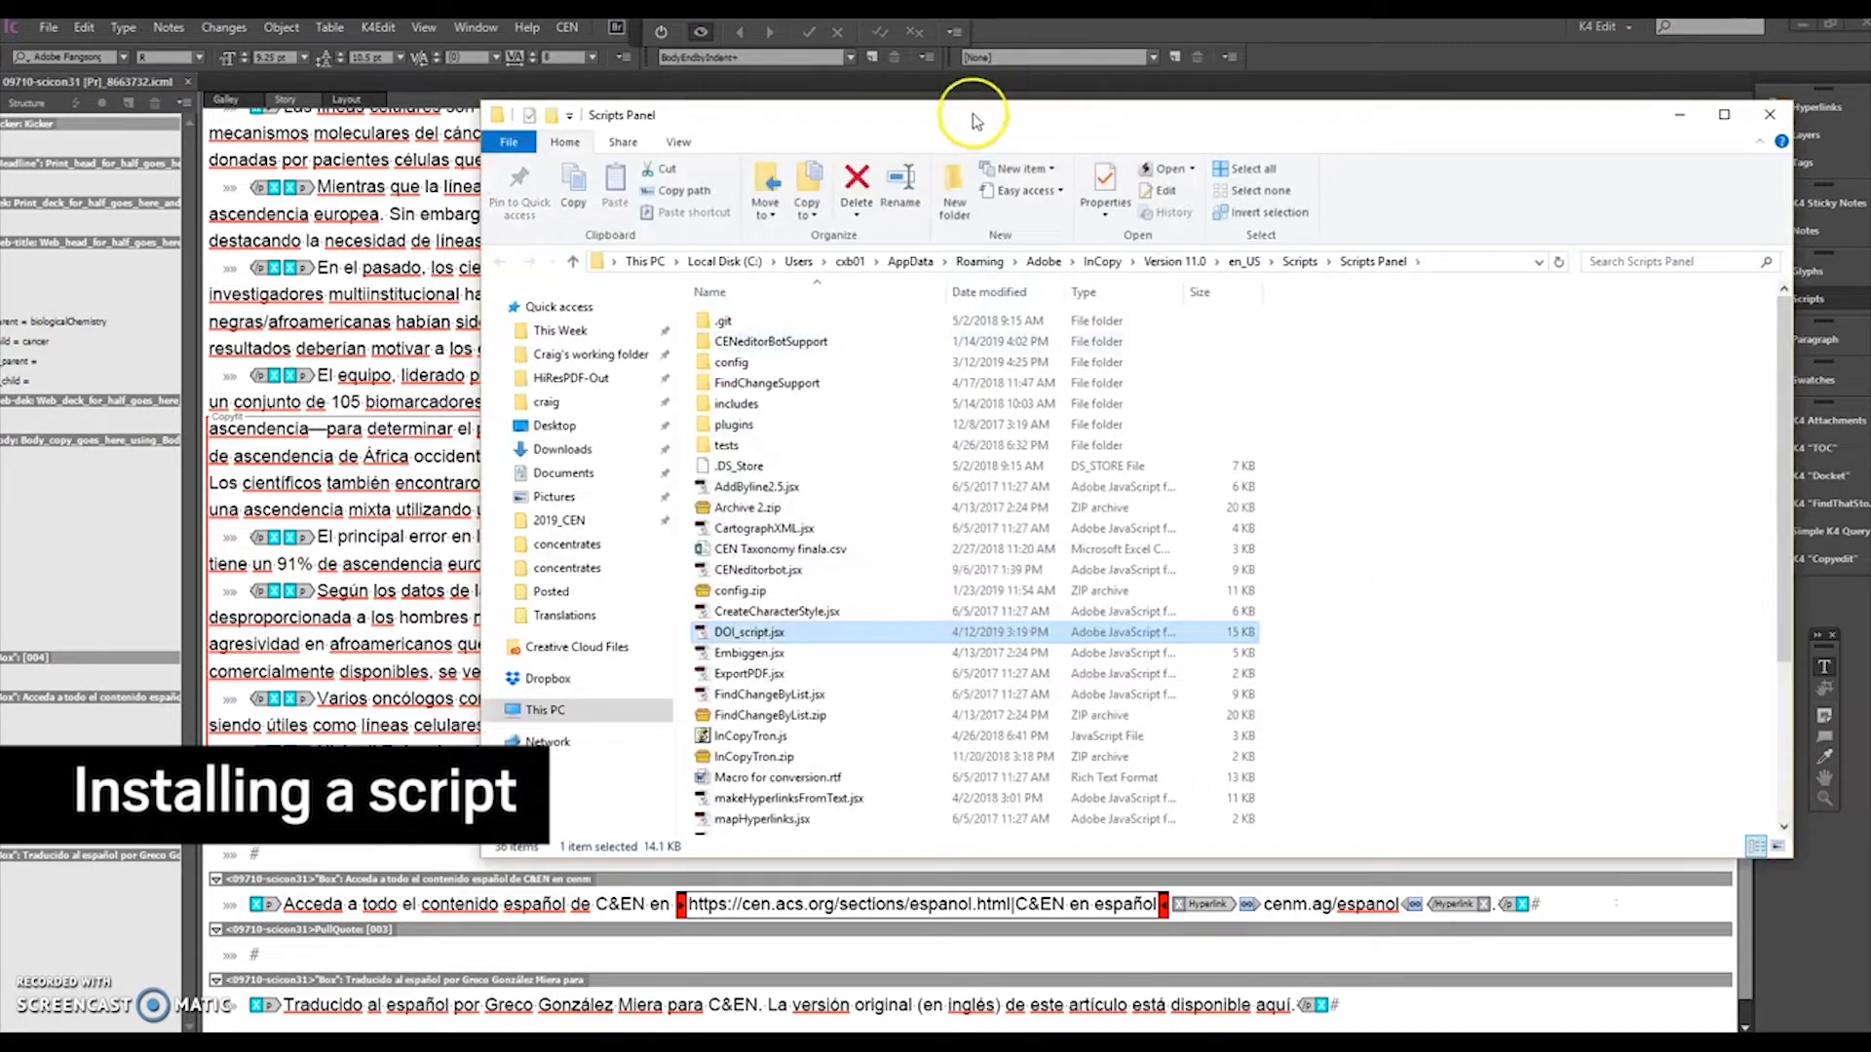
{"action": "left_click_drag", "start_coordinate": [973, 105], "coordinate": [1041, 122]}
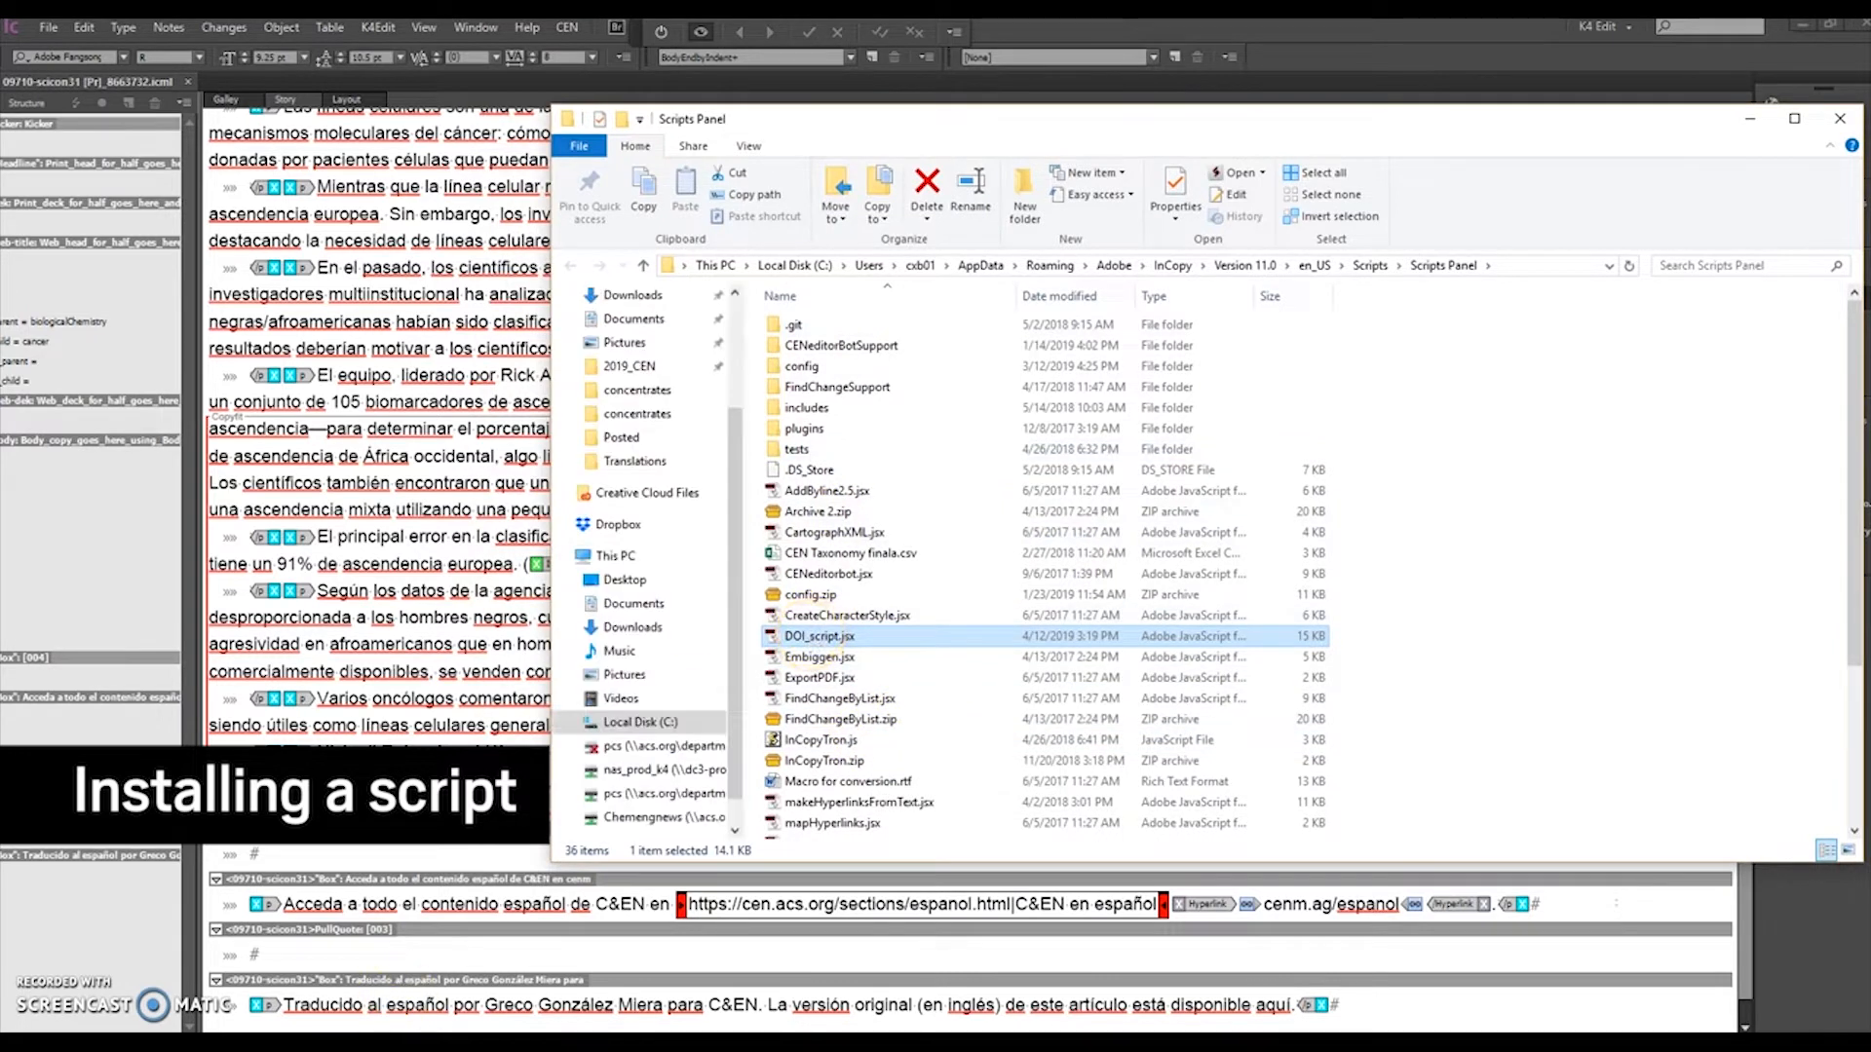
Step: Switch to Slack, download the shared DOI_script.jsx and open its Downloads folder
{"action": "left_click", "coordinate": [358, 1043]}
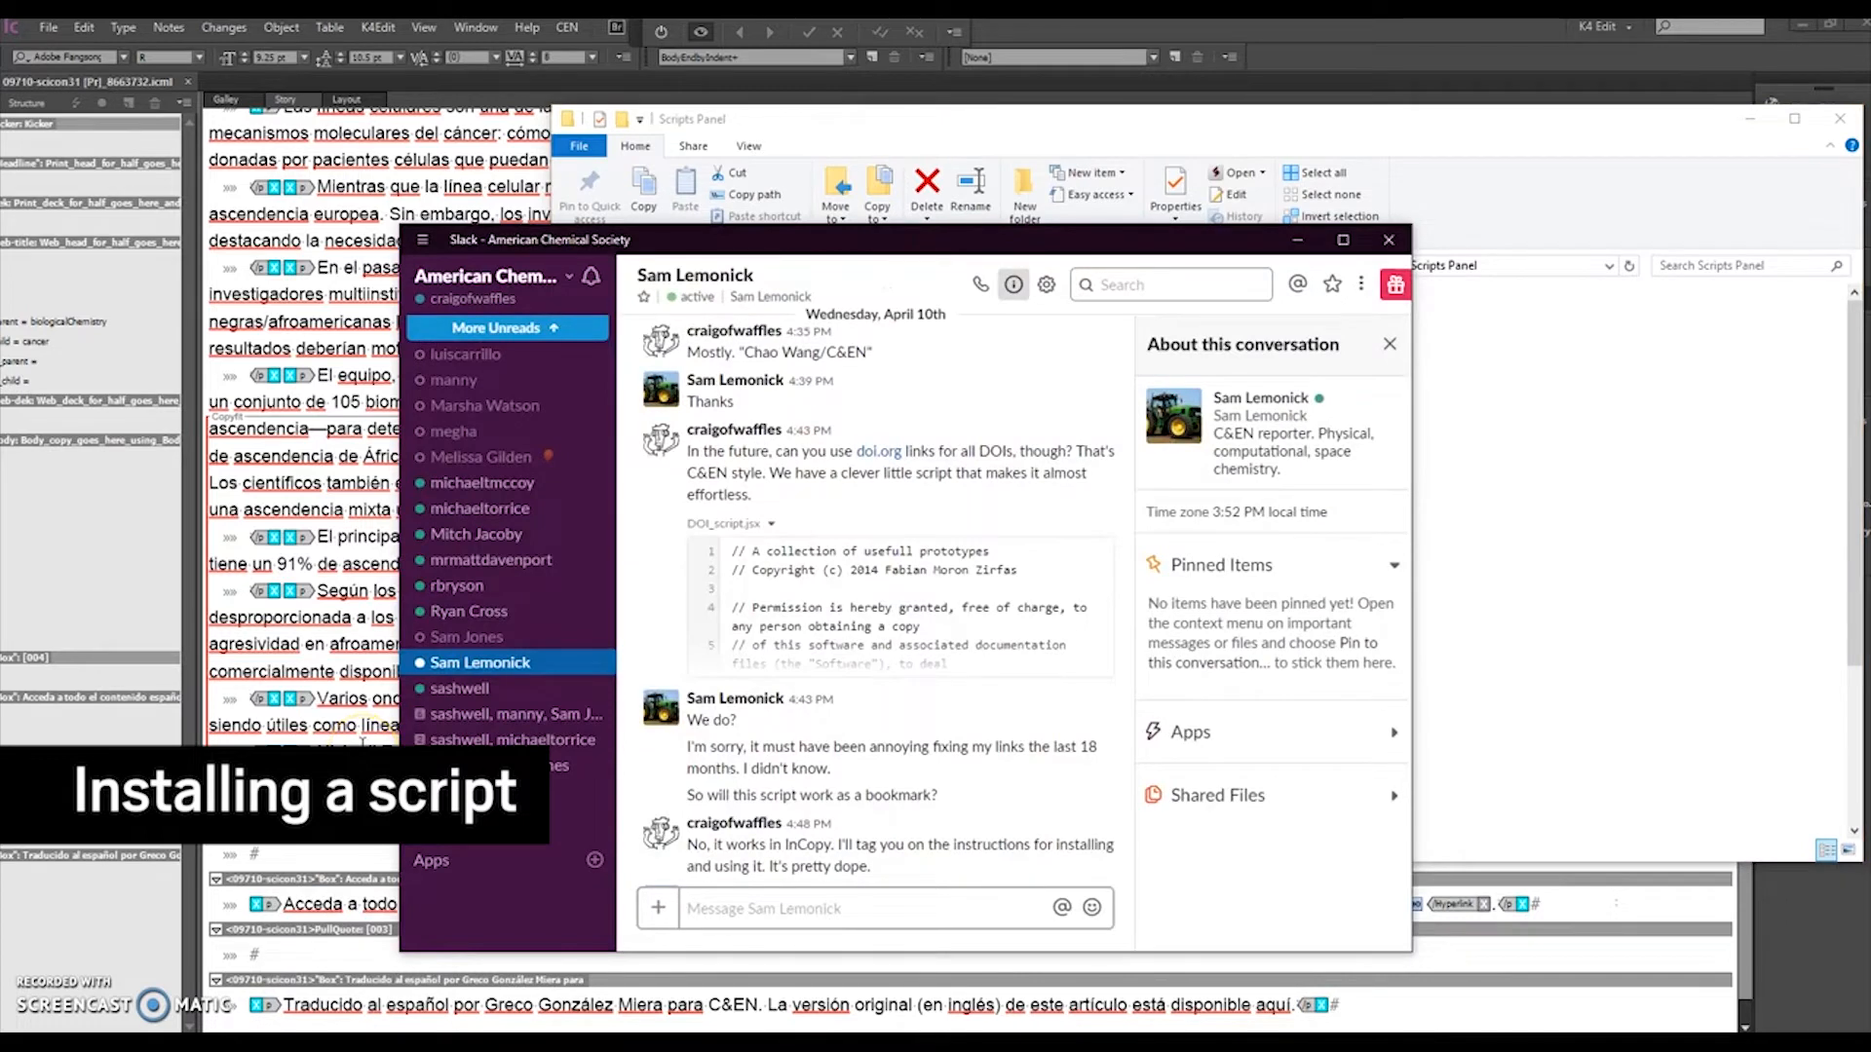
{"action": "mouse_move", "coordinate": [971, 577]}
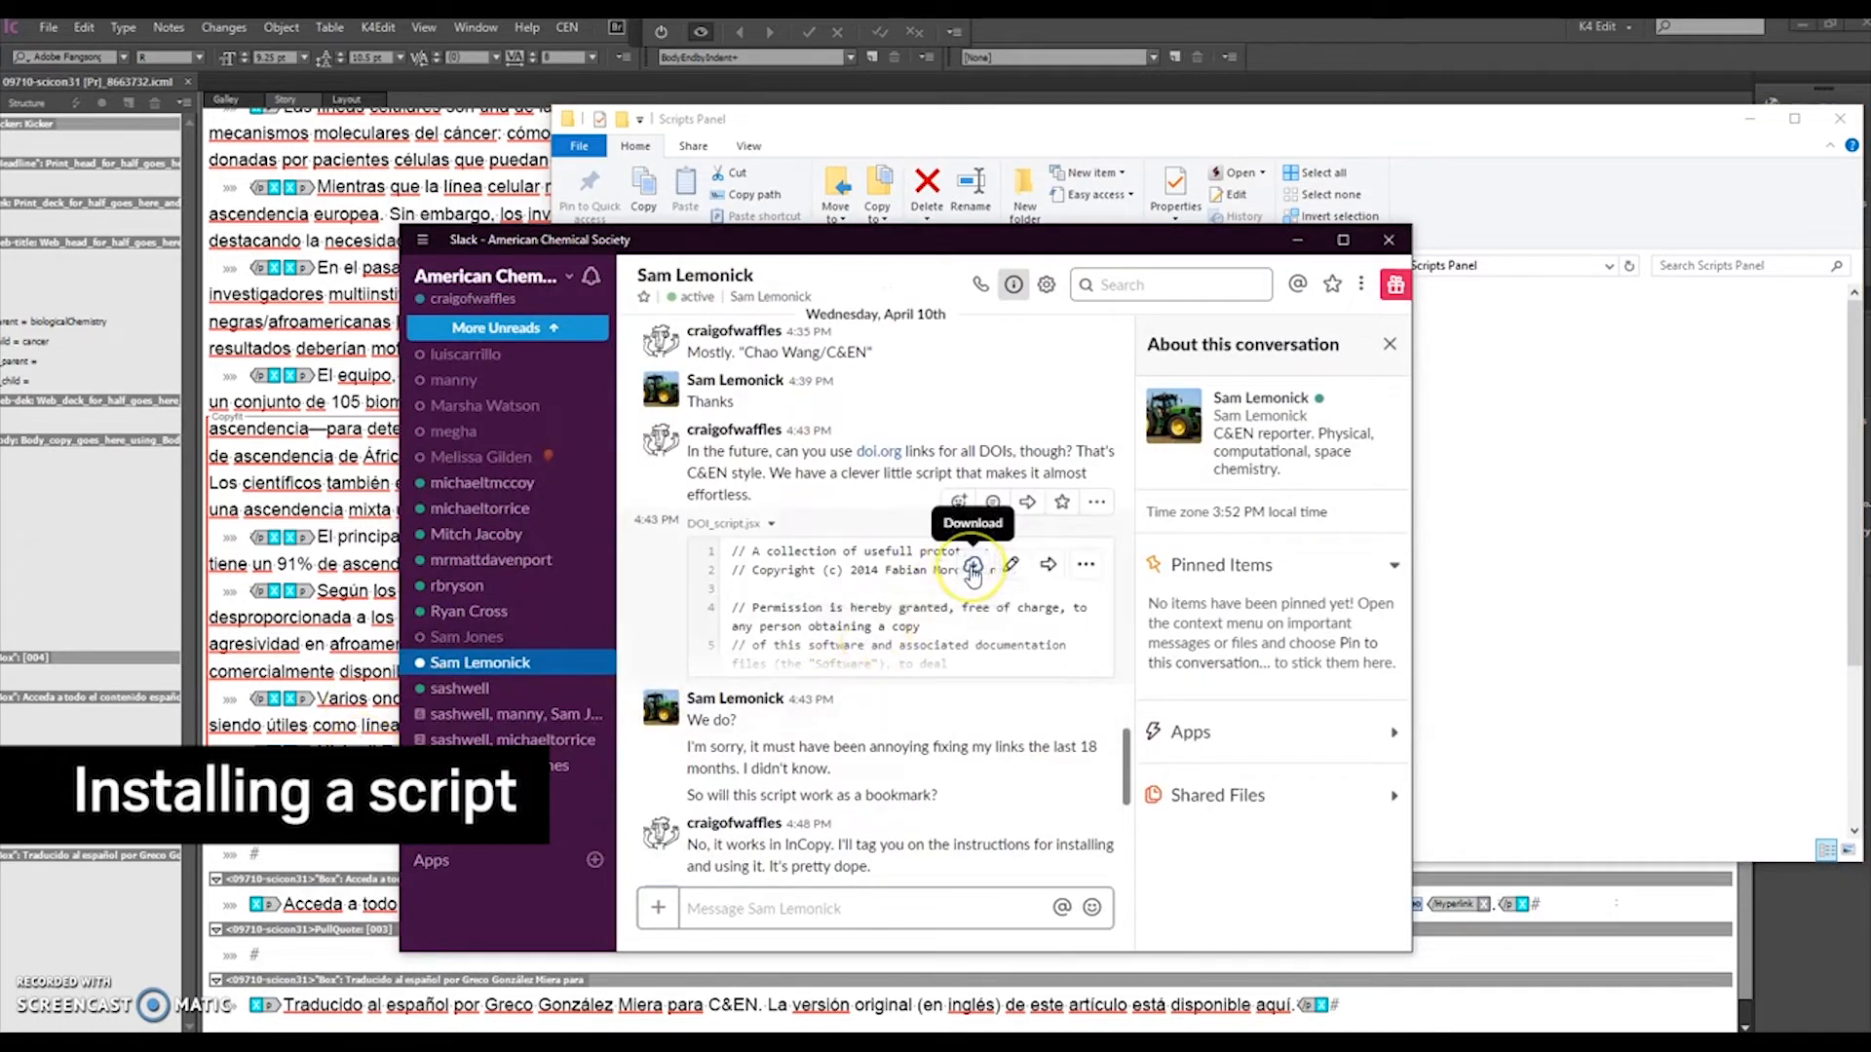
{"action": "left_click", "coordinate": [972, 573]}
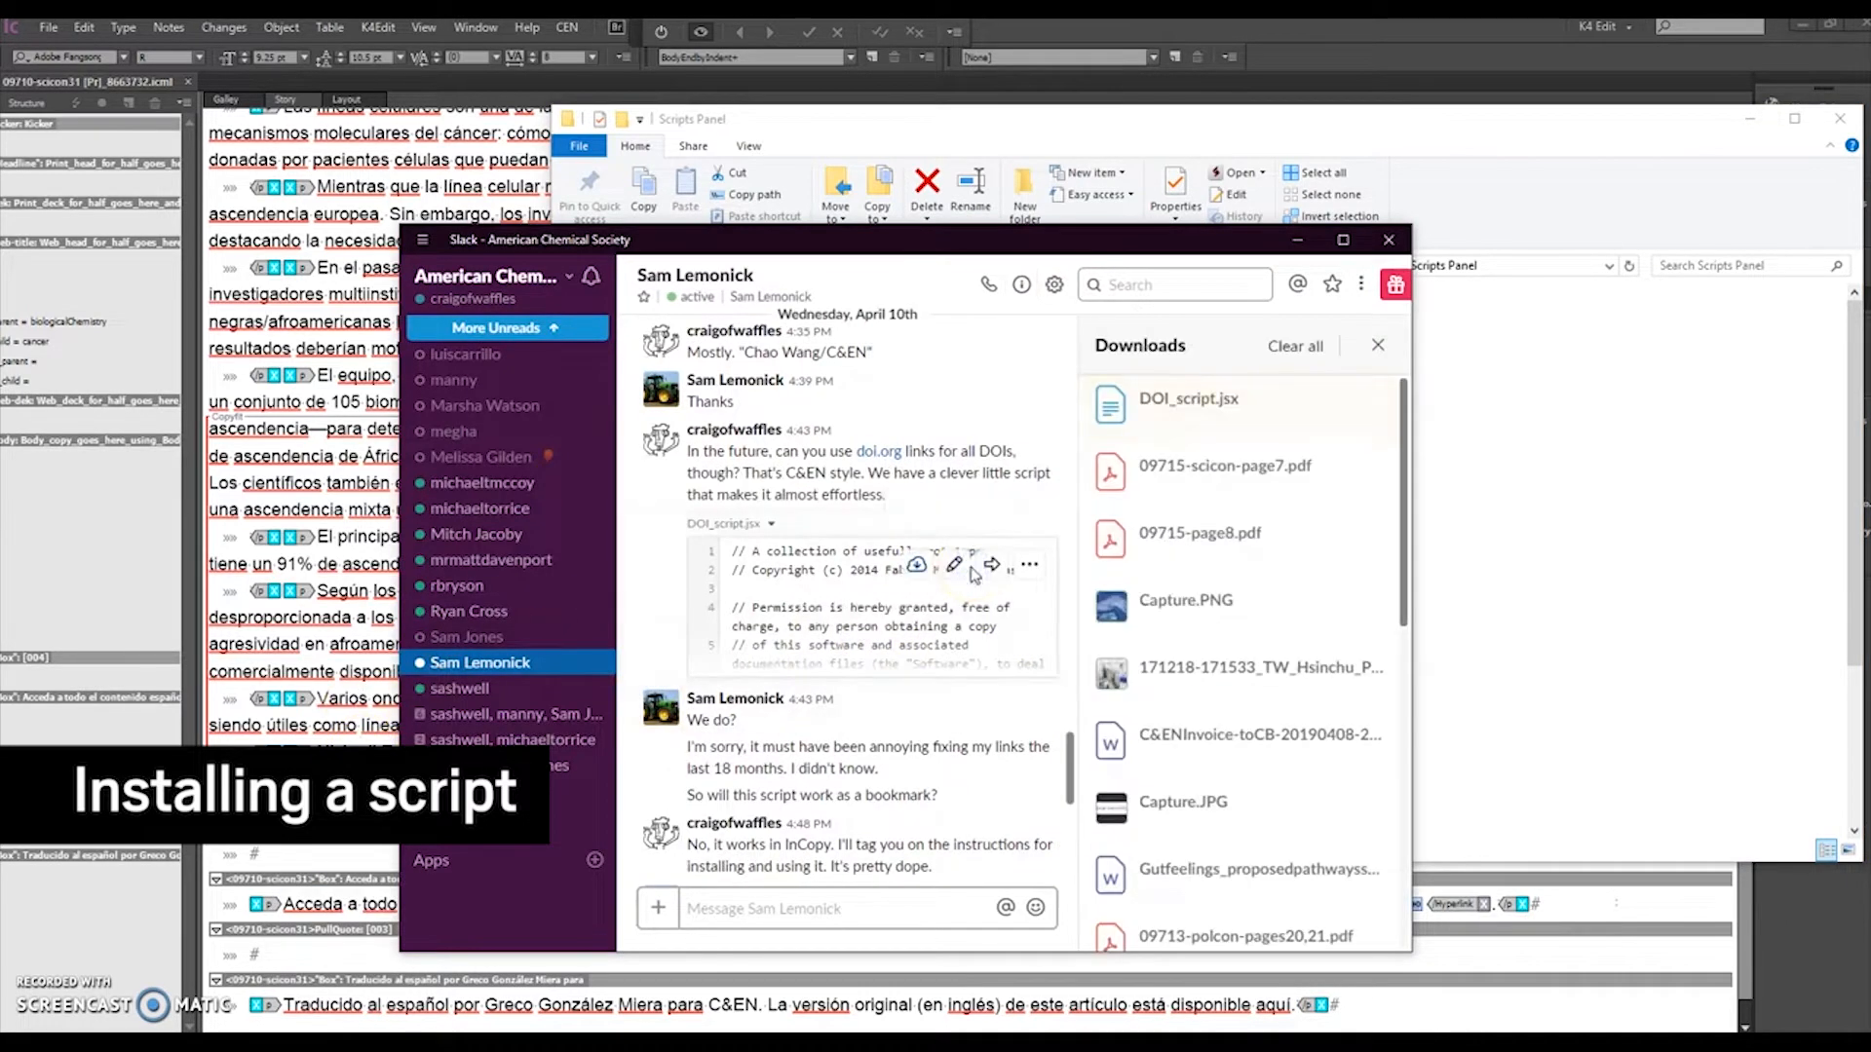
{"action": "left_click", "coordinate": [1195, 427]}
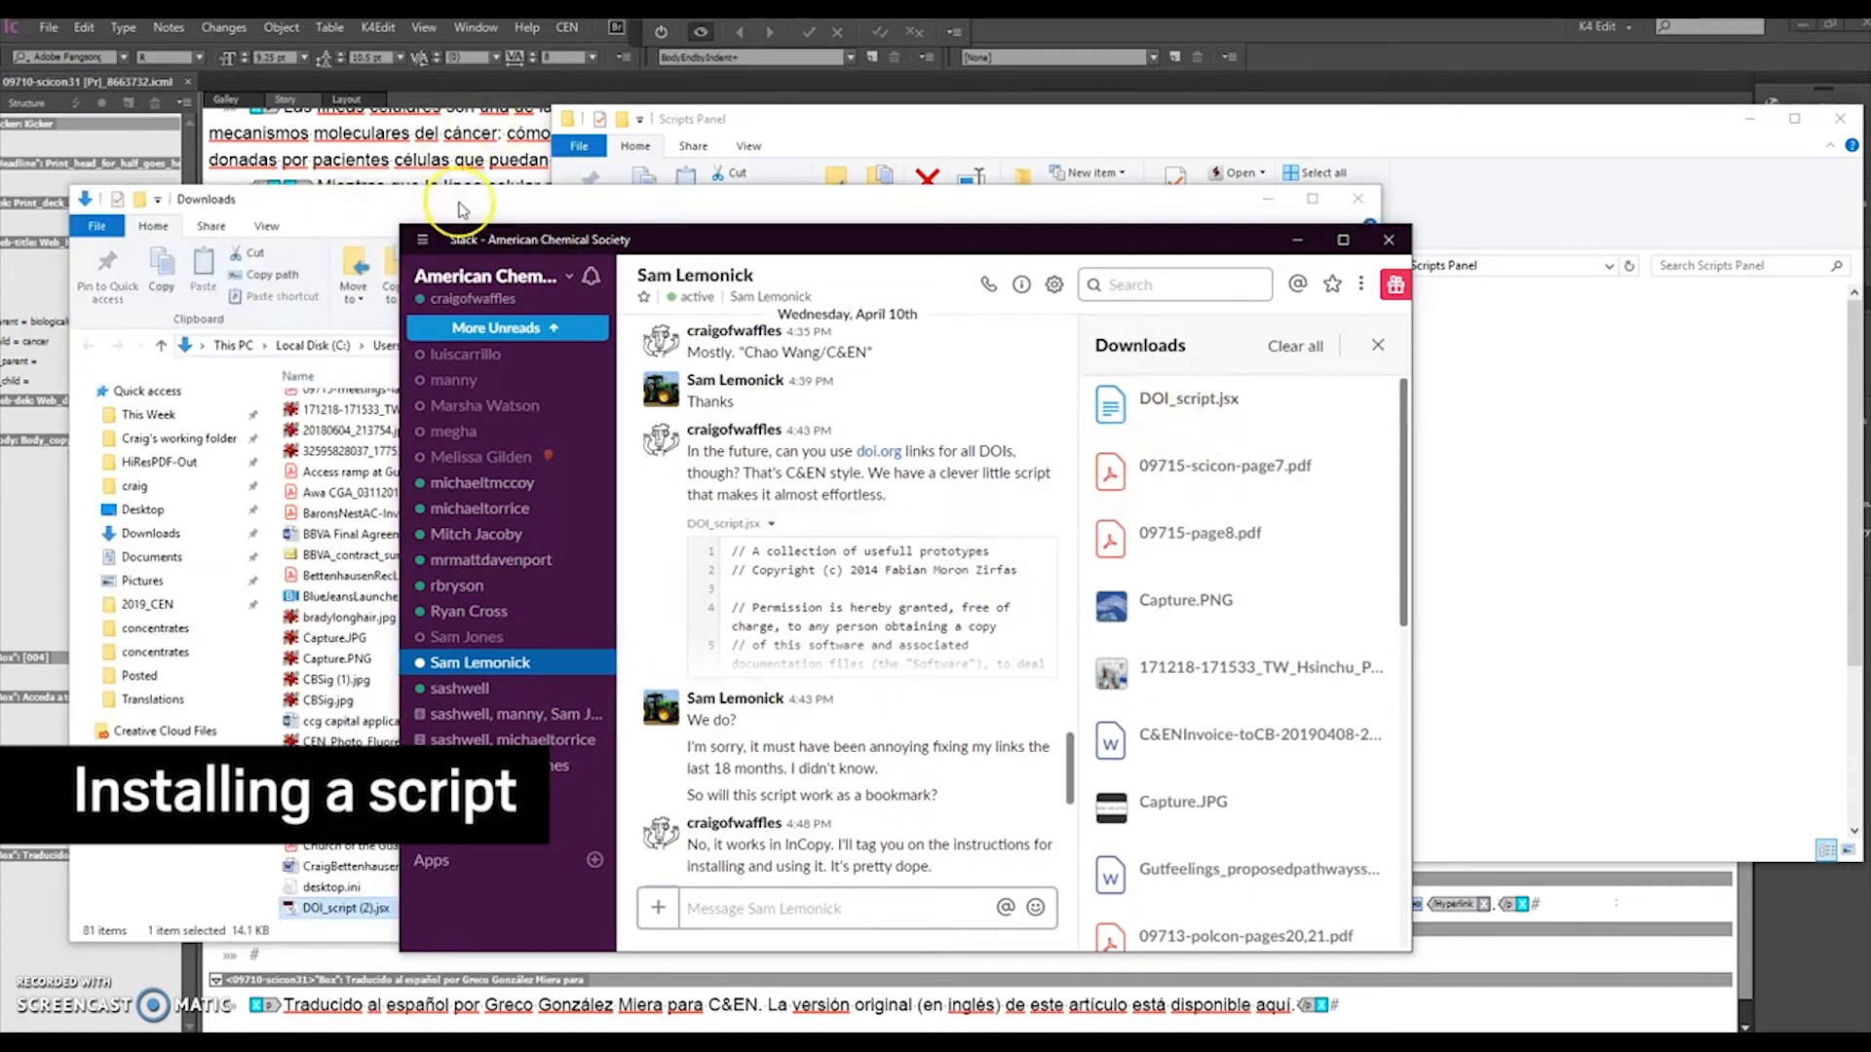
Step: Move the downloaded DOI_script (2).jsx from Downloads into the Scripts Panel folder
{"action": "left_click", "coordinate": [463, 200]}
{"action": "scroll", "coordinate": [166, 536], "scroll_direction": "down", "scroll_amount": 2}
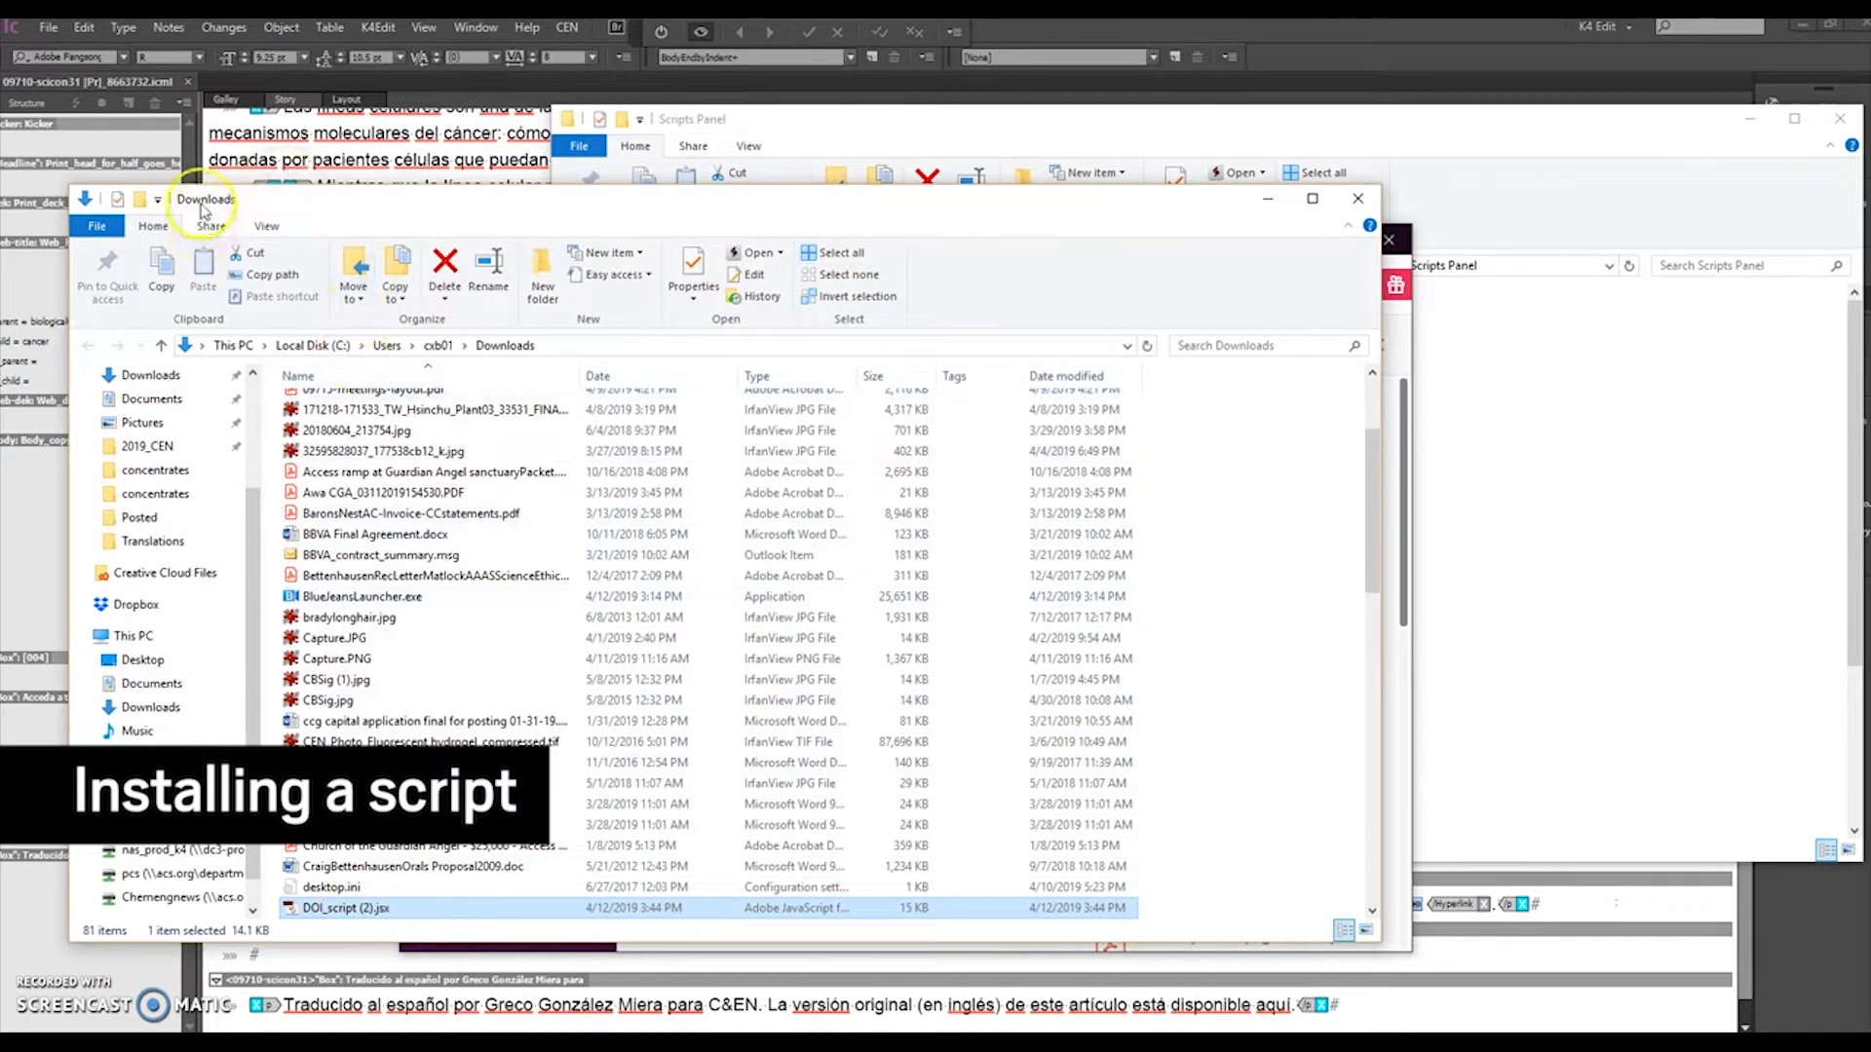
{"action": "left_click_drag", "start_coordinate": [365, 909], "coordinate": [1487, 563]}
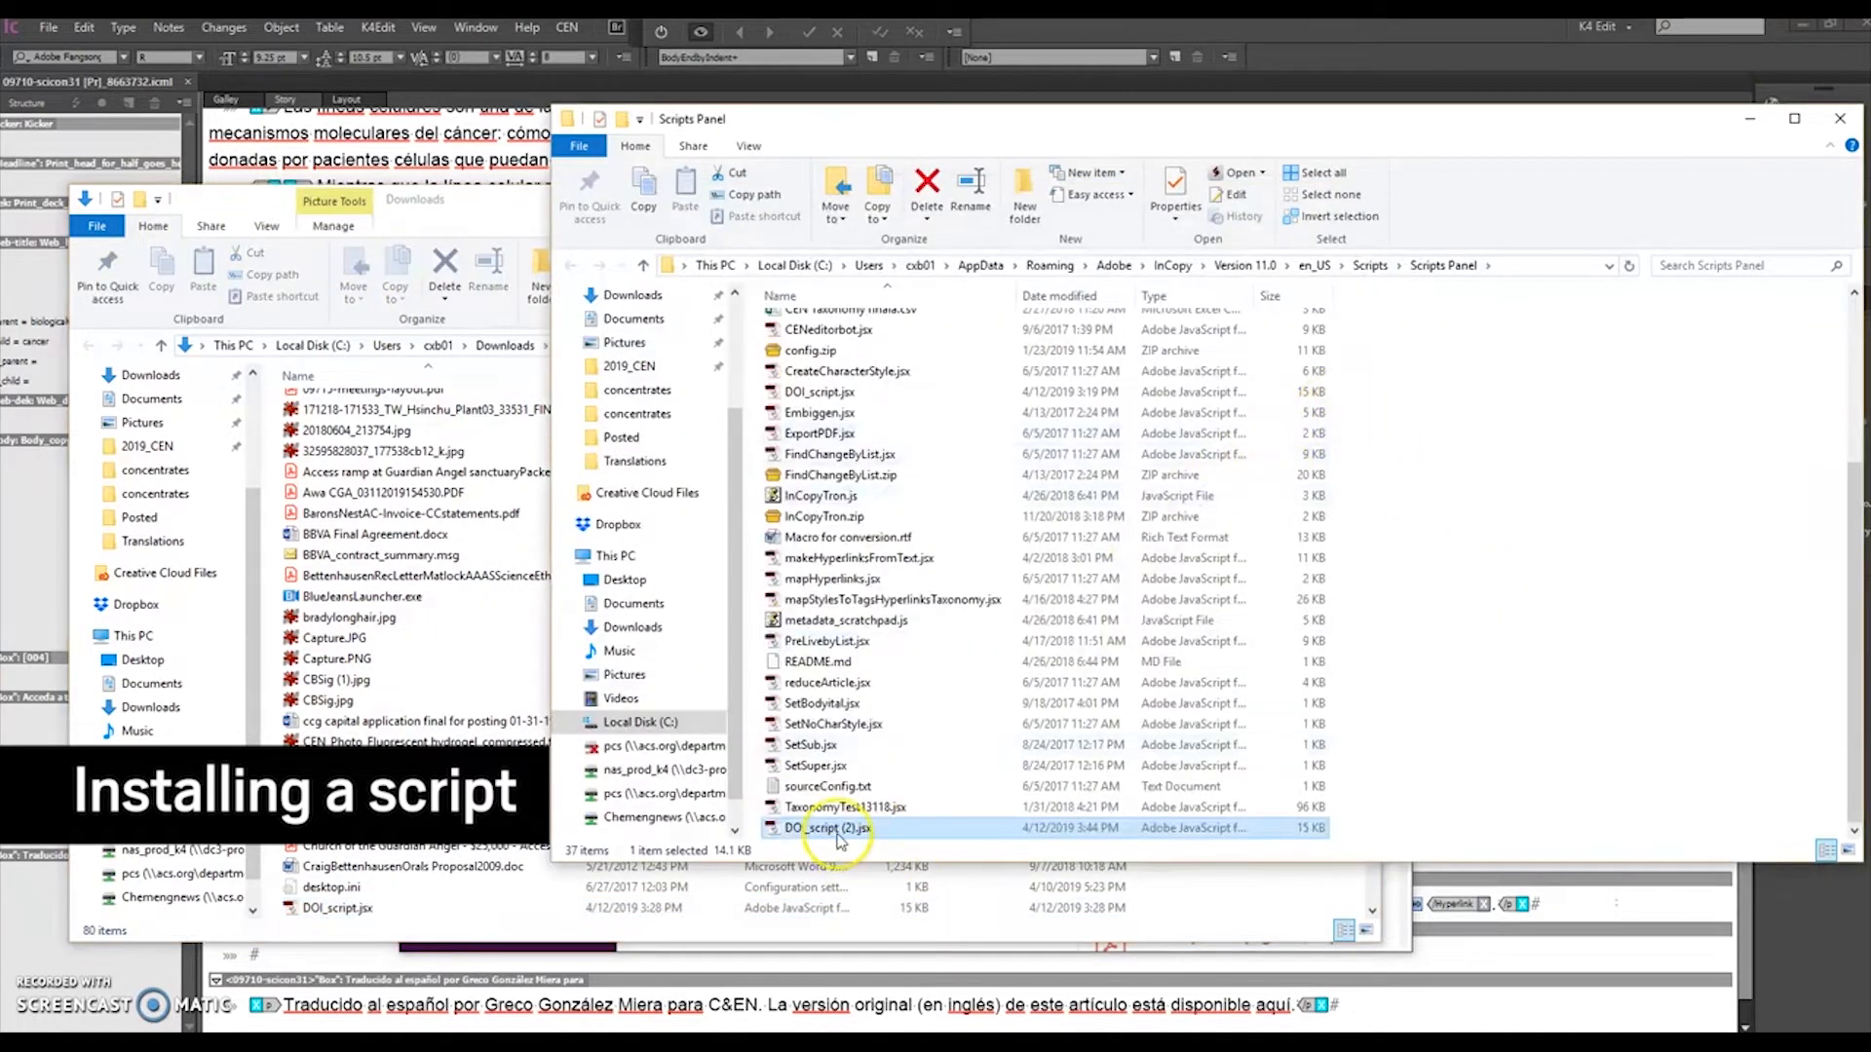
{"action": "left_click", "coordinate": [1566, 892]}
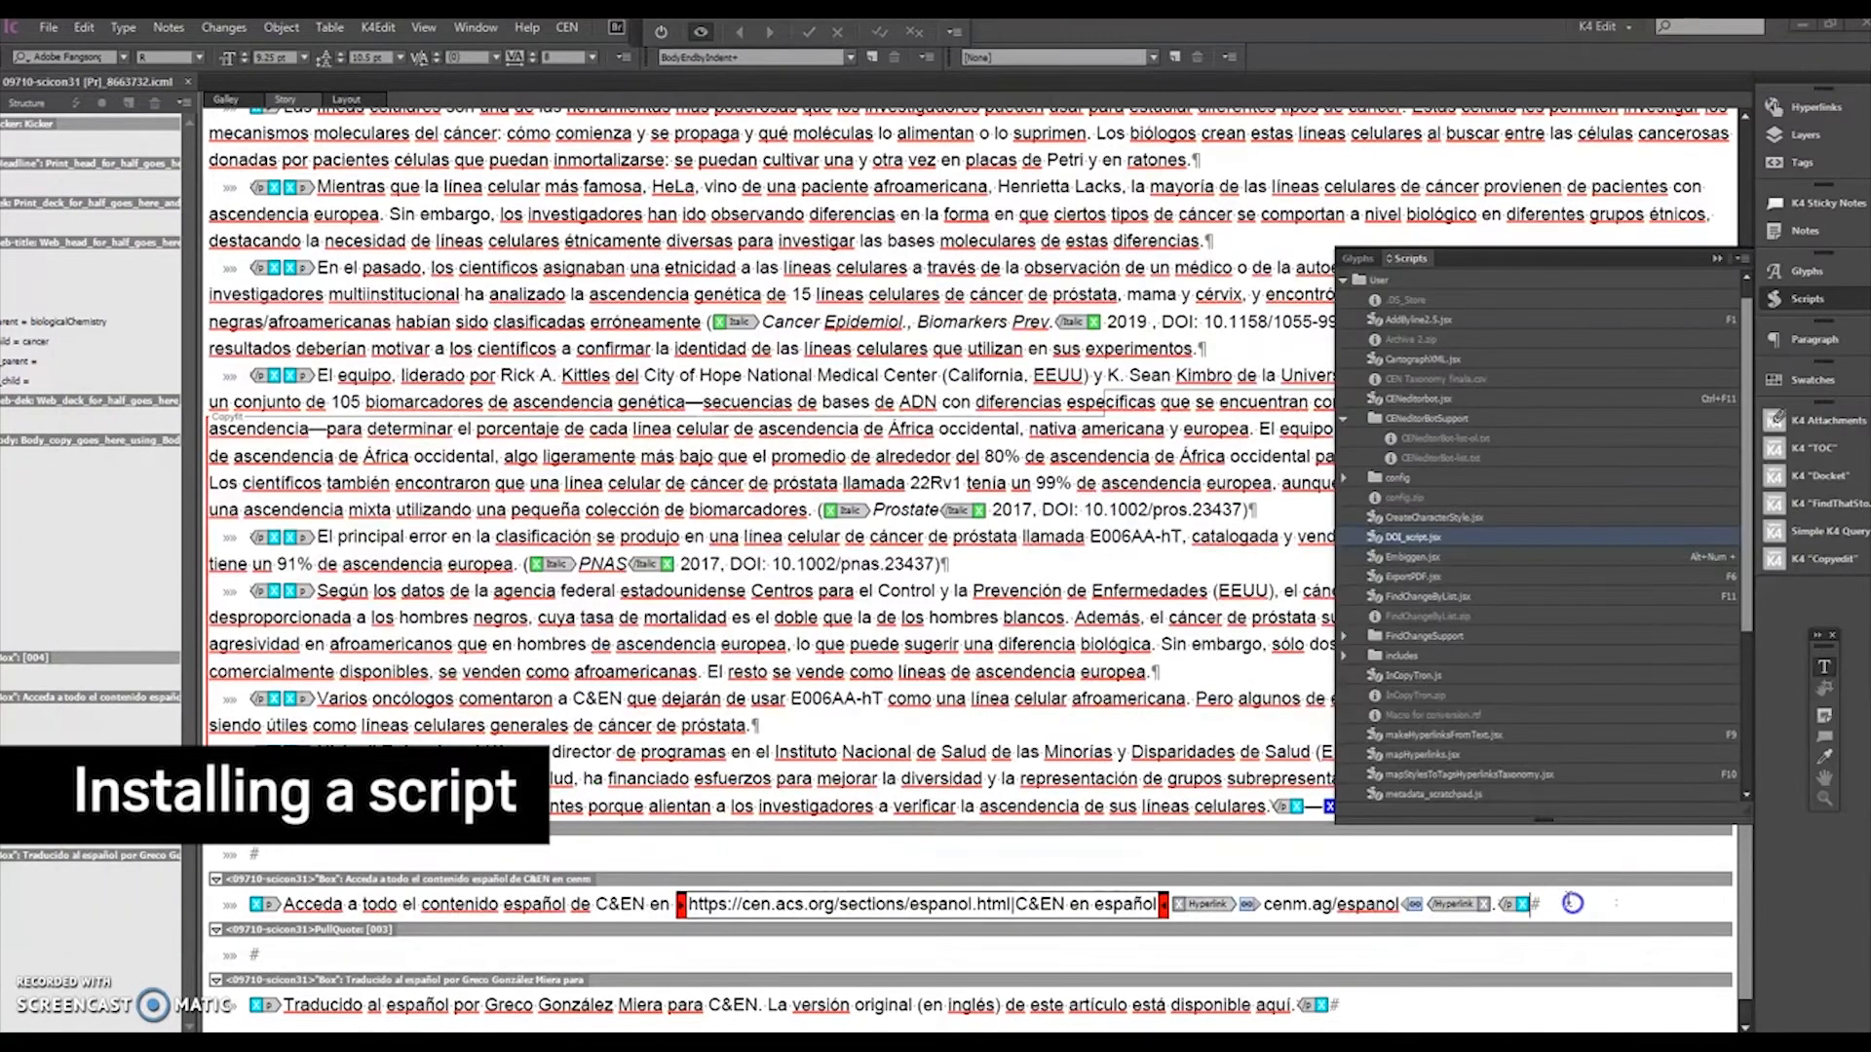
Step: Return to the Scripts Panel folder and browse its files, opening the config subfolder and going back
{"action": "left_click", "coordinate": [1420, 539]}
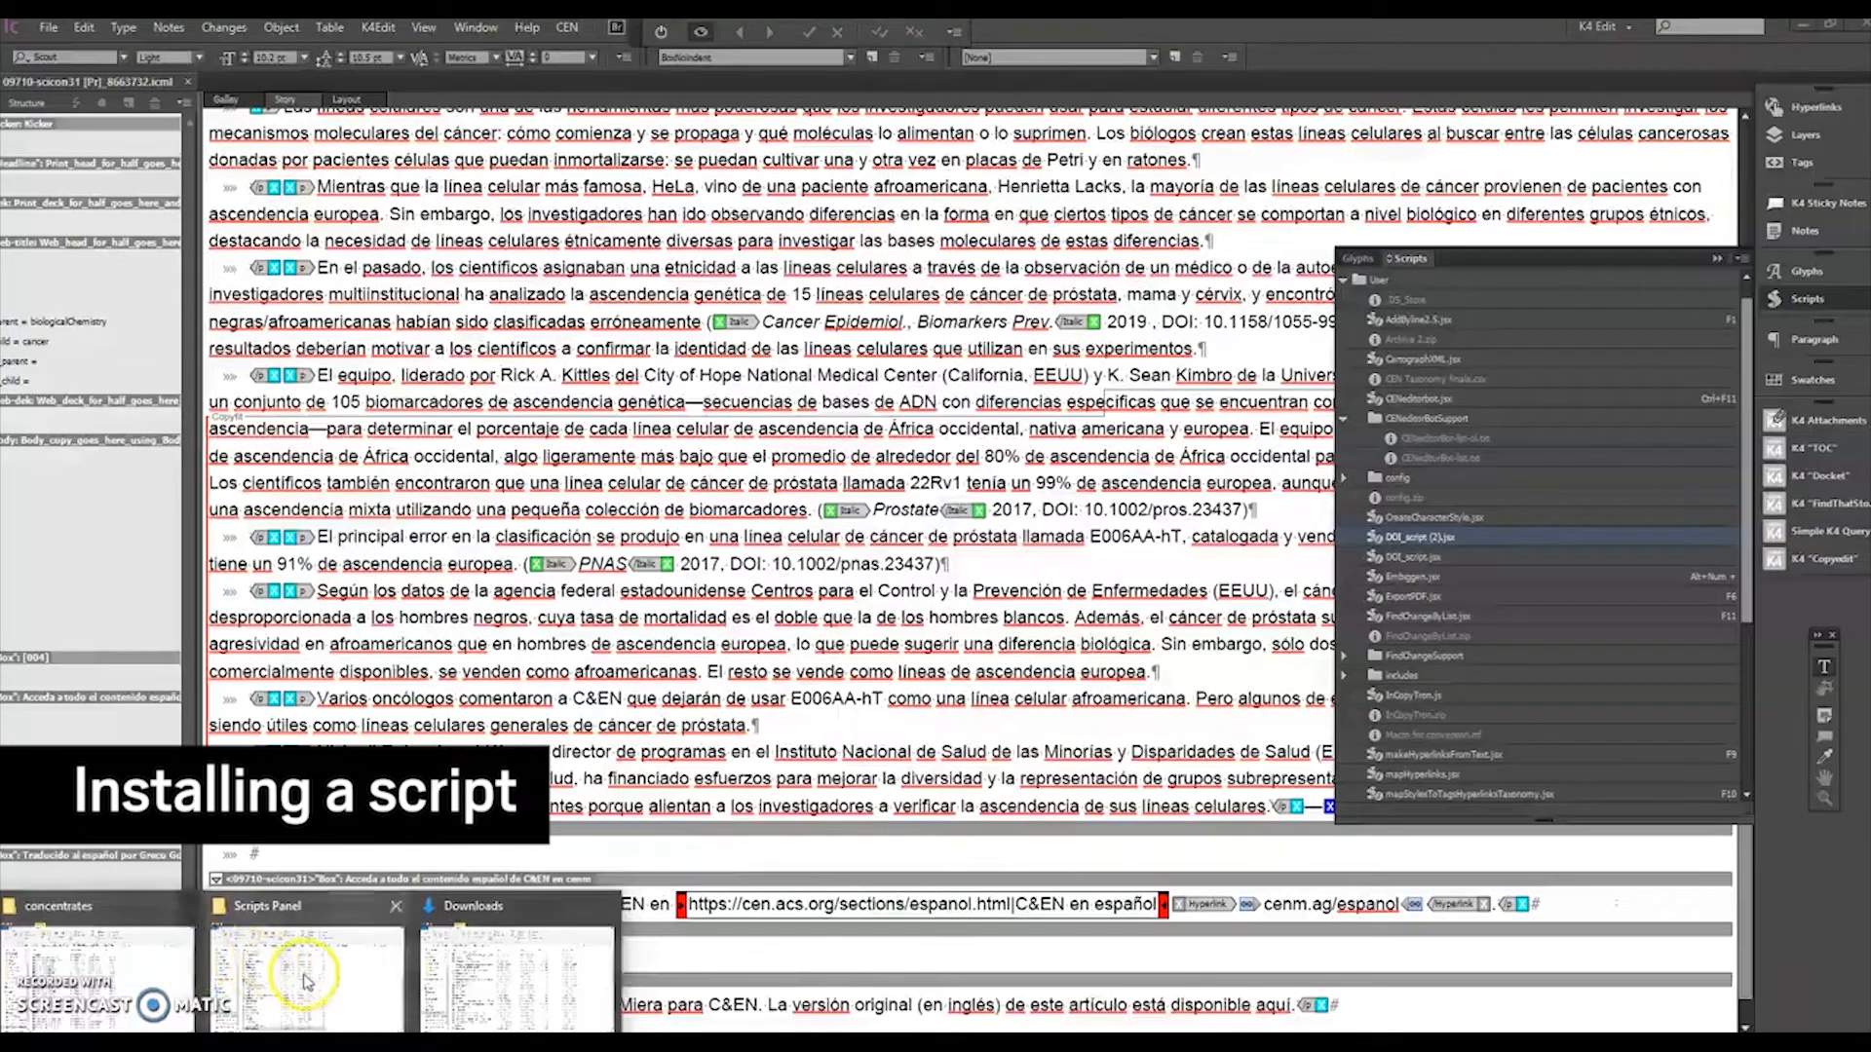
{"action": "left_click", "coordinate": [307, 977]}
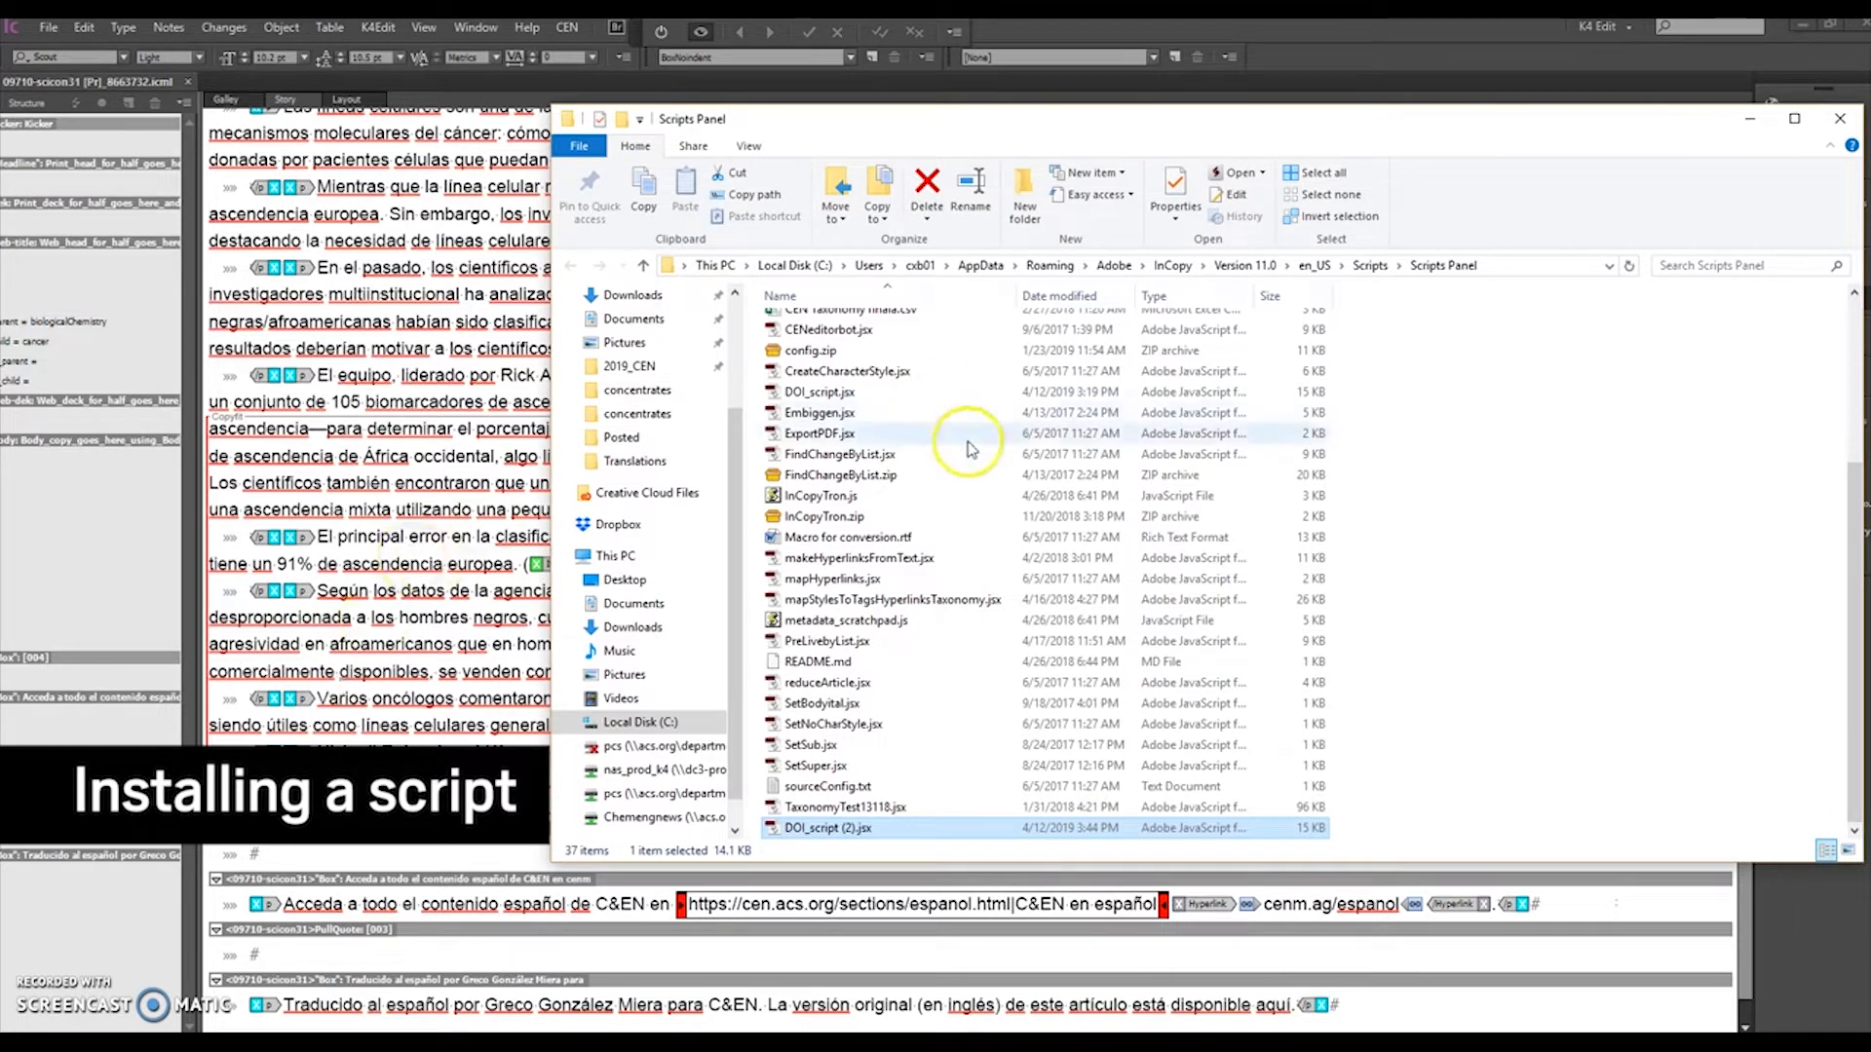
{"action": "scroll", "coordinate": [867, 410], "scroll_direction": "up", "scroll_amount": 3}
{"action": "left_click", "coordinate": [818, 426]}
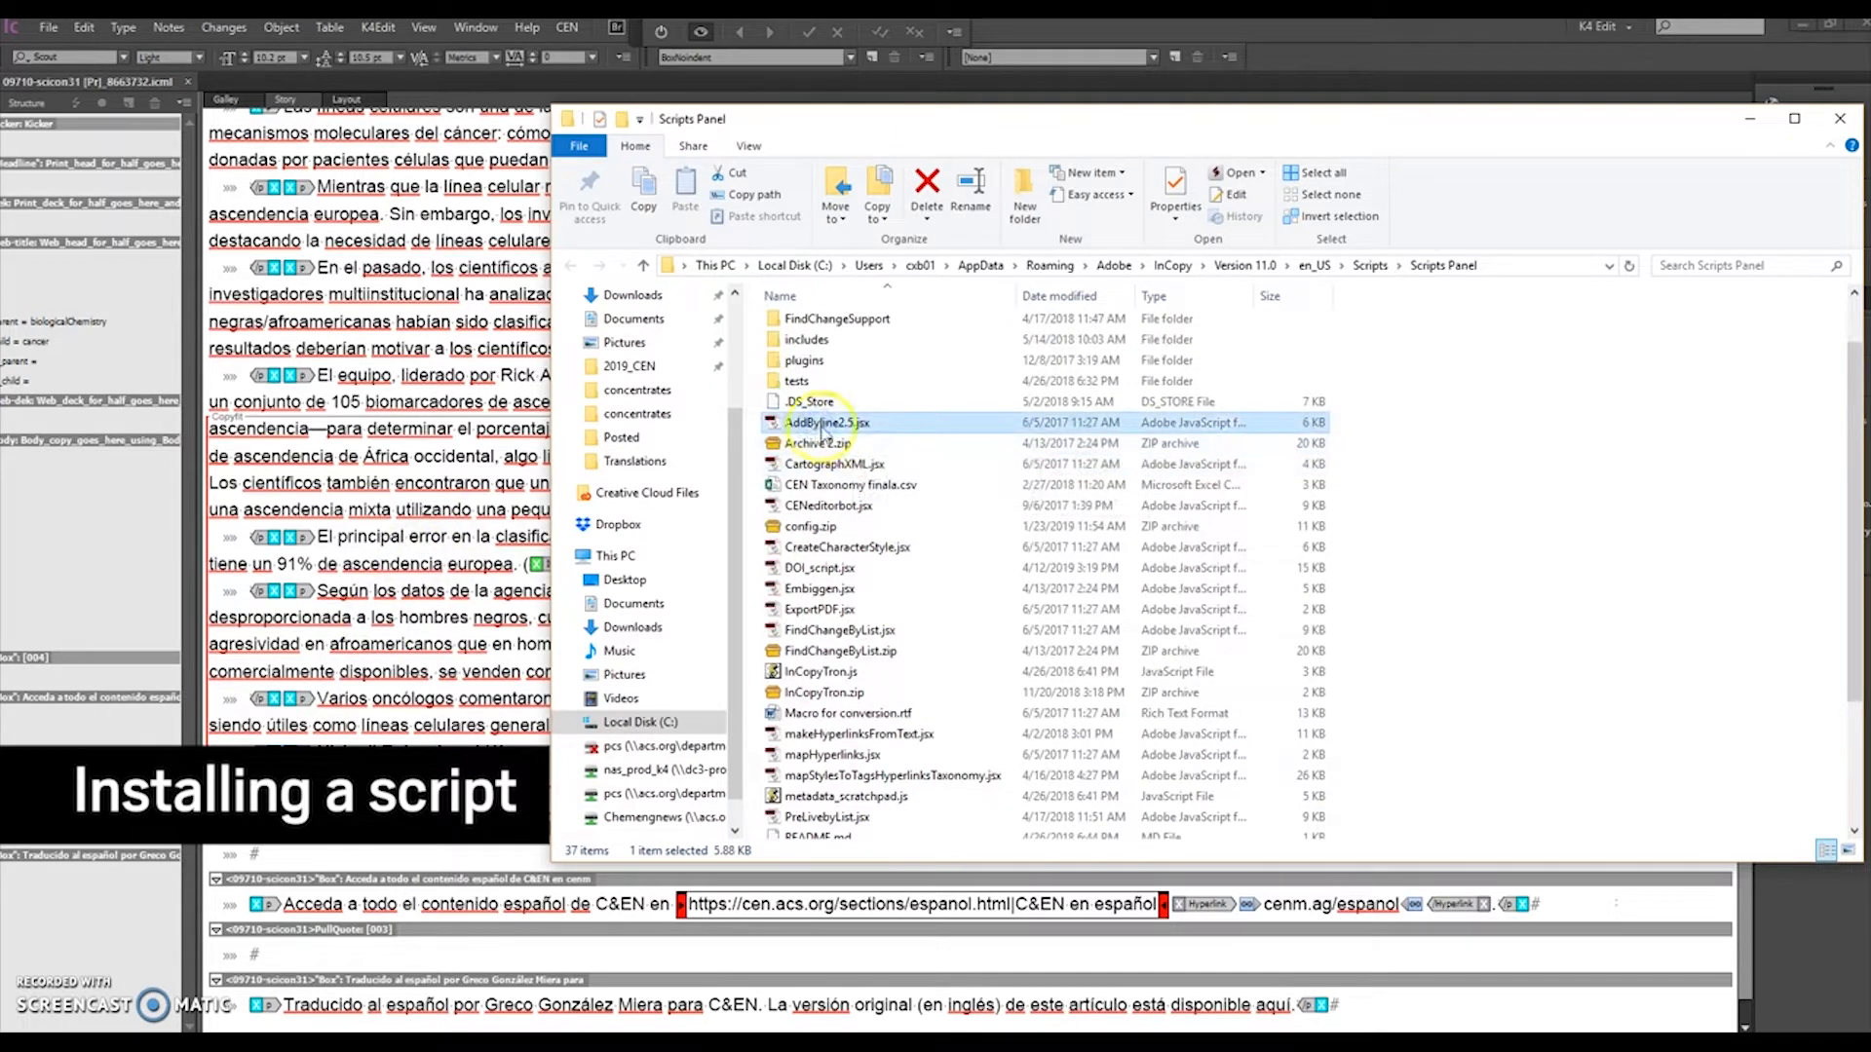
{"action": "scroll", "coordinate": [853, 419], "scroll_direction": "up", "scroll_amount": 1}
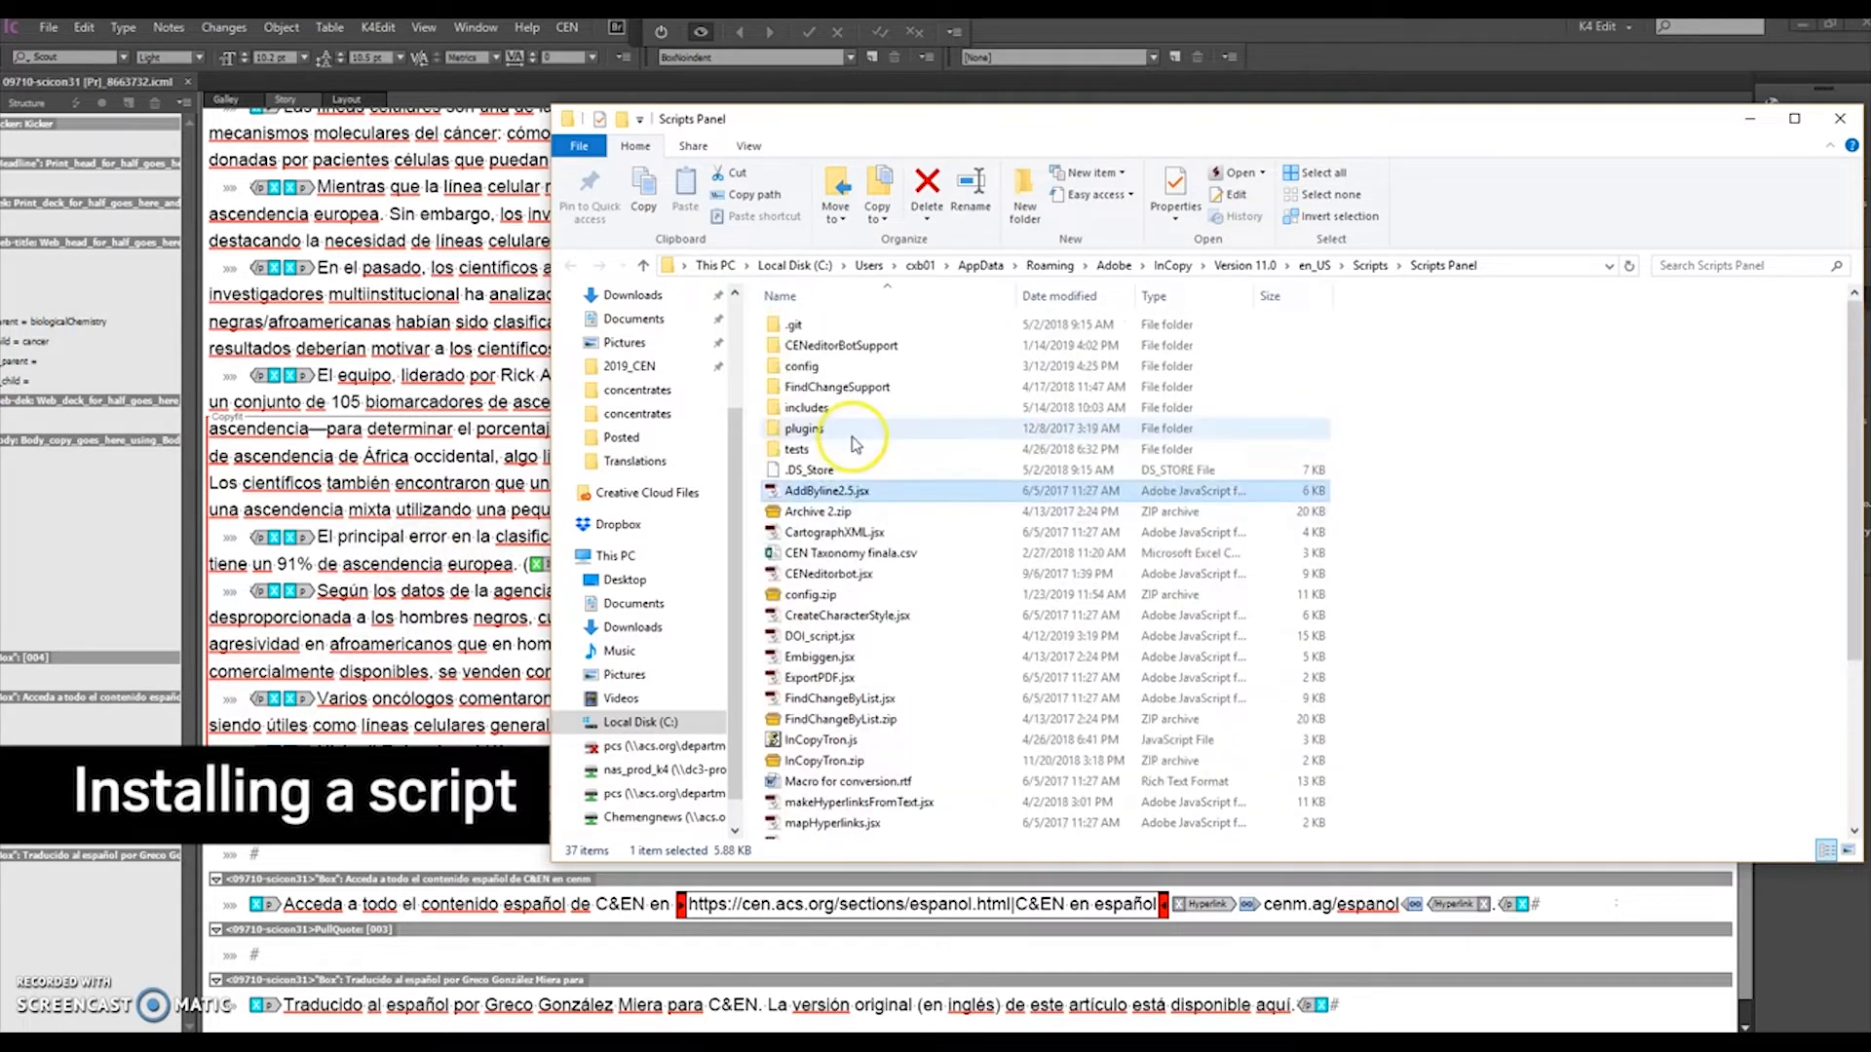
{"action": "left_click", "coordinate": [836, 369]}
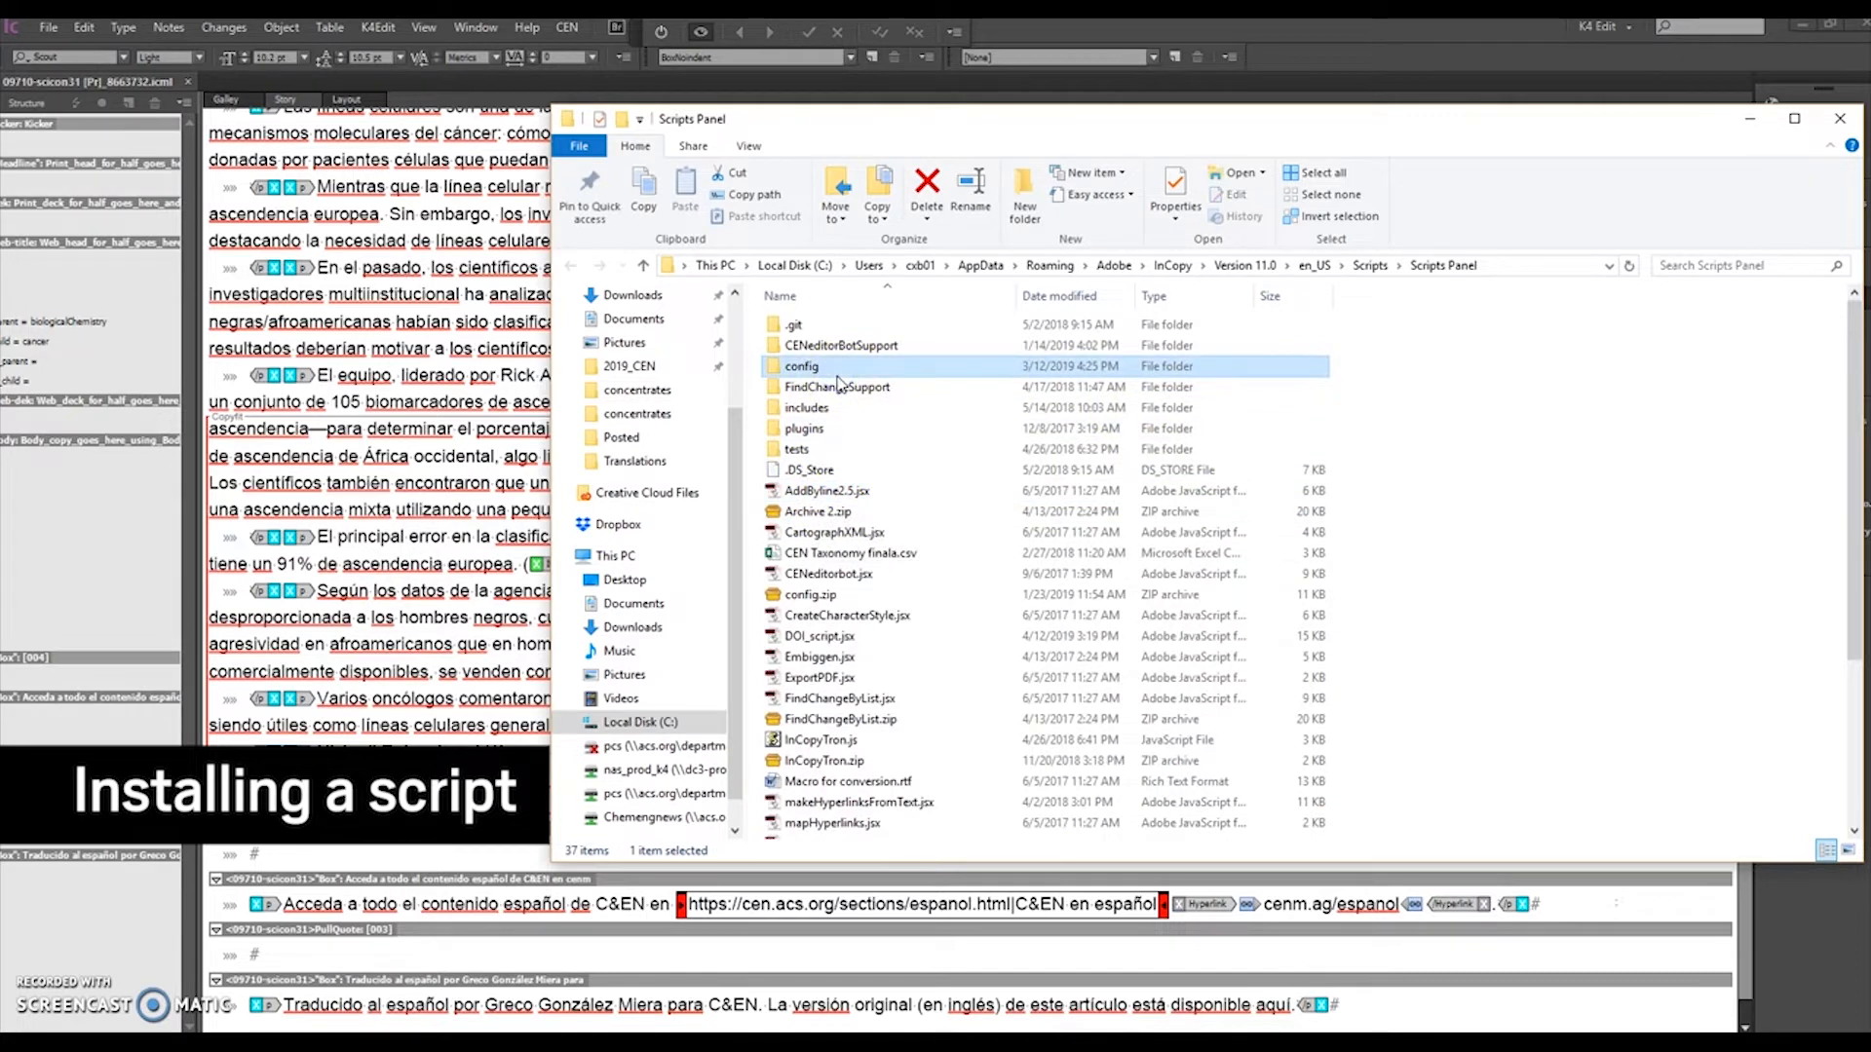
{"action": "left_click", "coordinate": [827, 490]}
{"action": "left_click", "coordinate": [826, 369]}
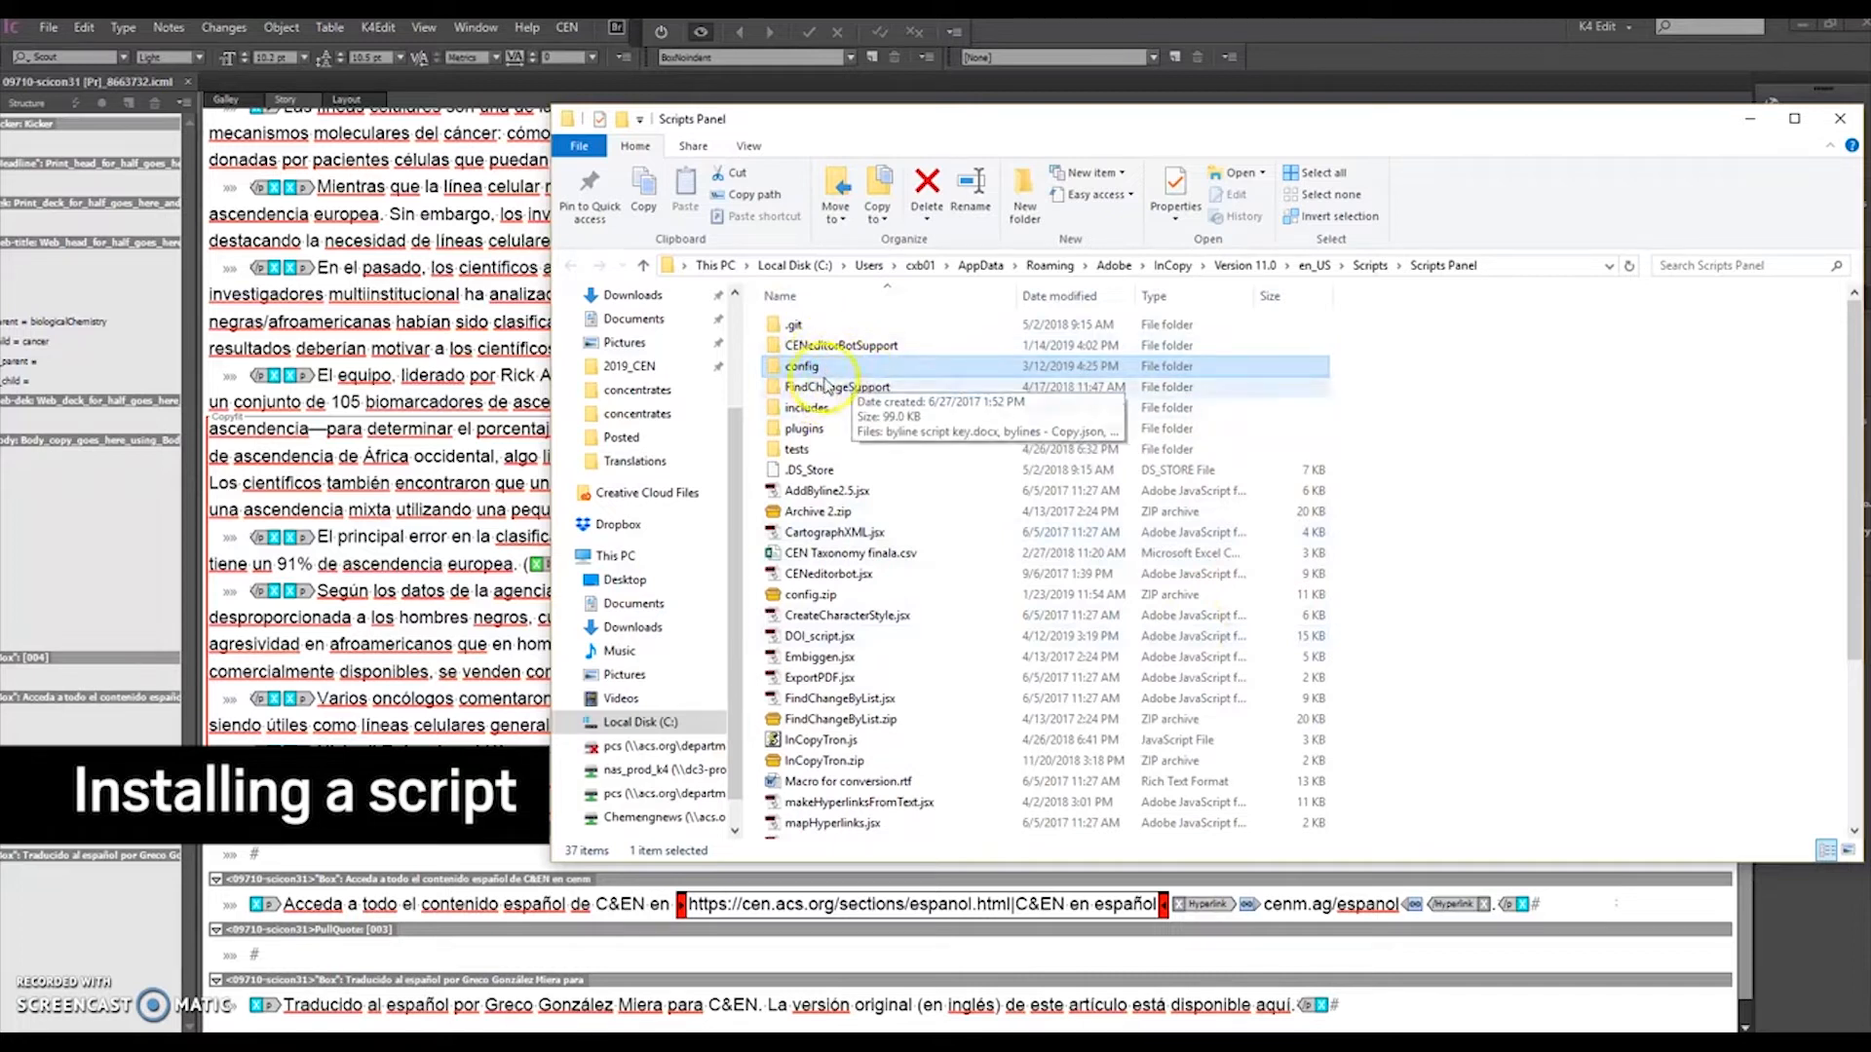
{"action": "left_click", "coordinate": [833, 490]}
{"action": "left_click", "coordinate": [819, 367]}
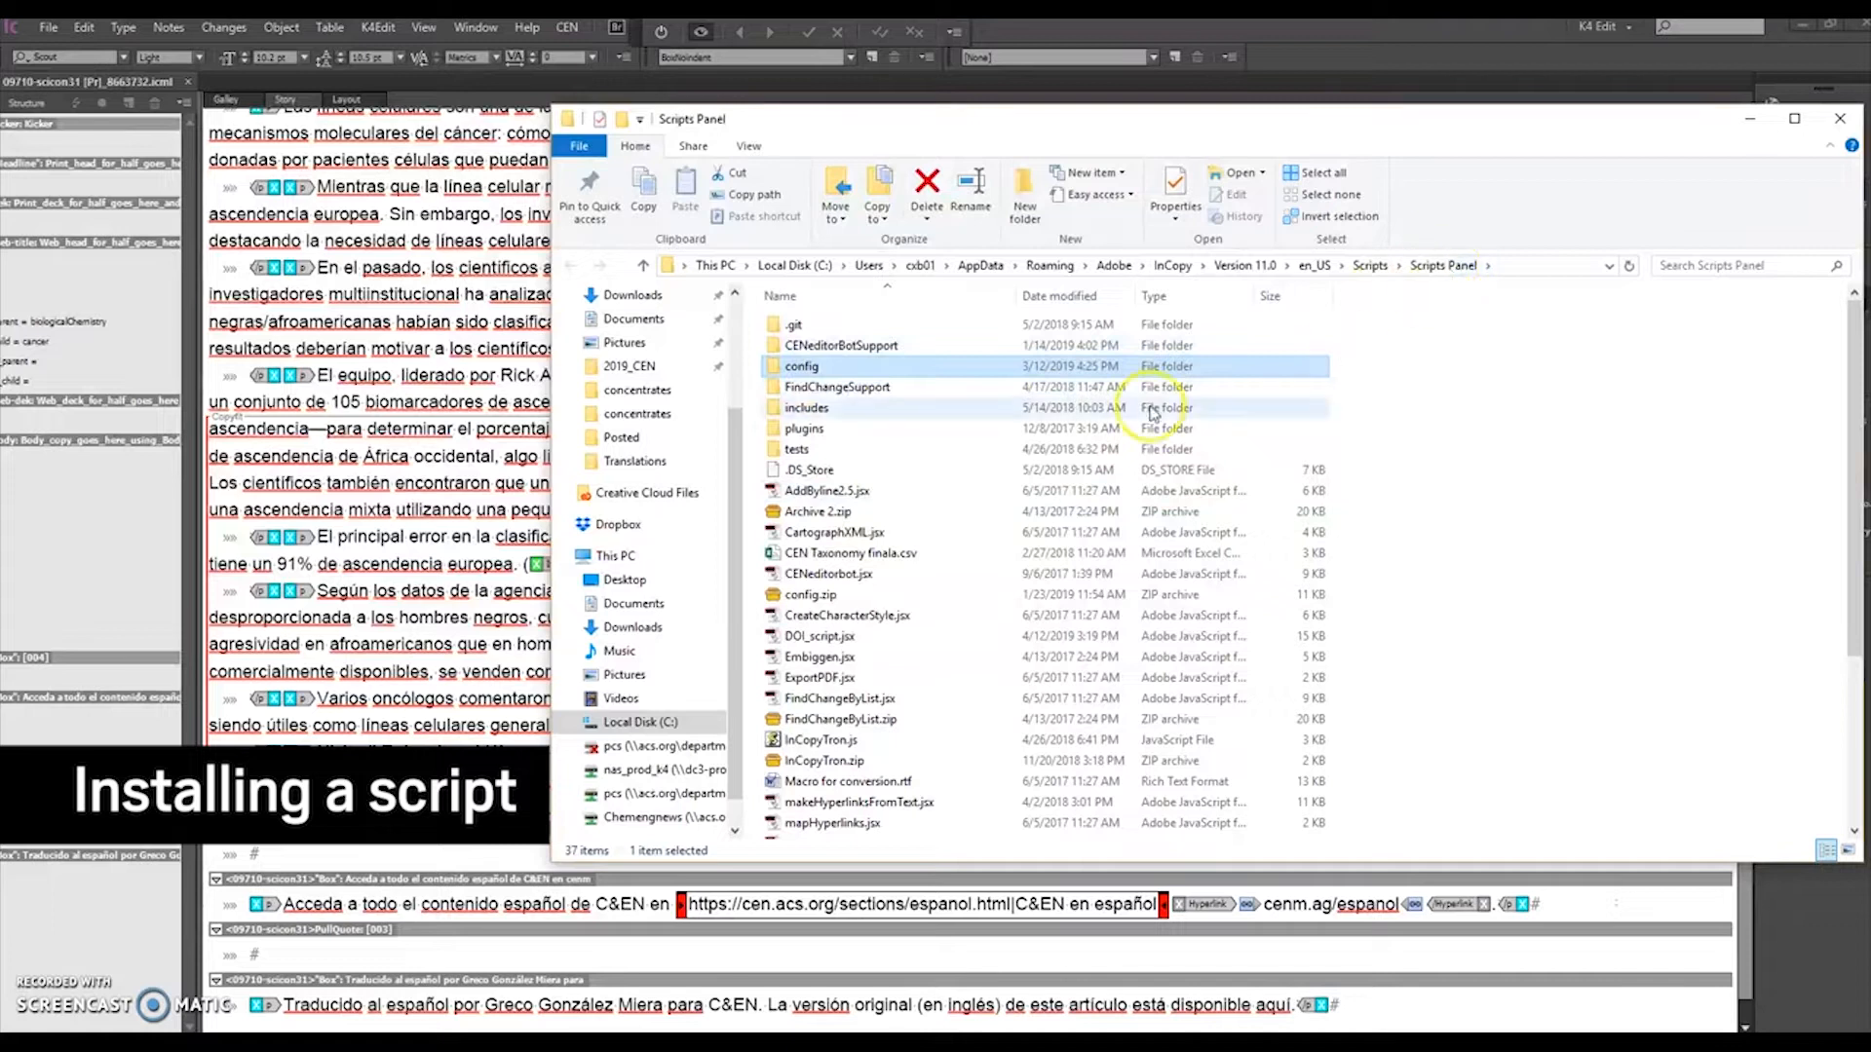
{"action": "double_click", "coordinate": [819, 367]}
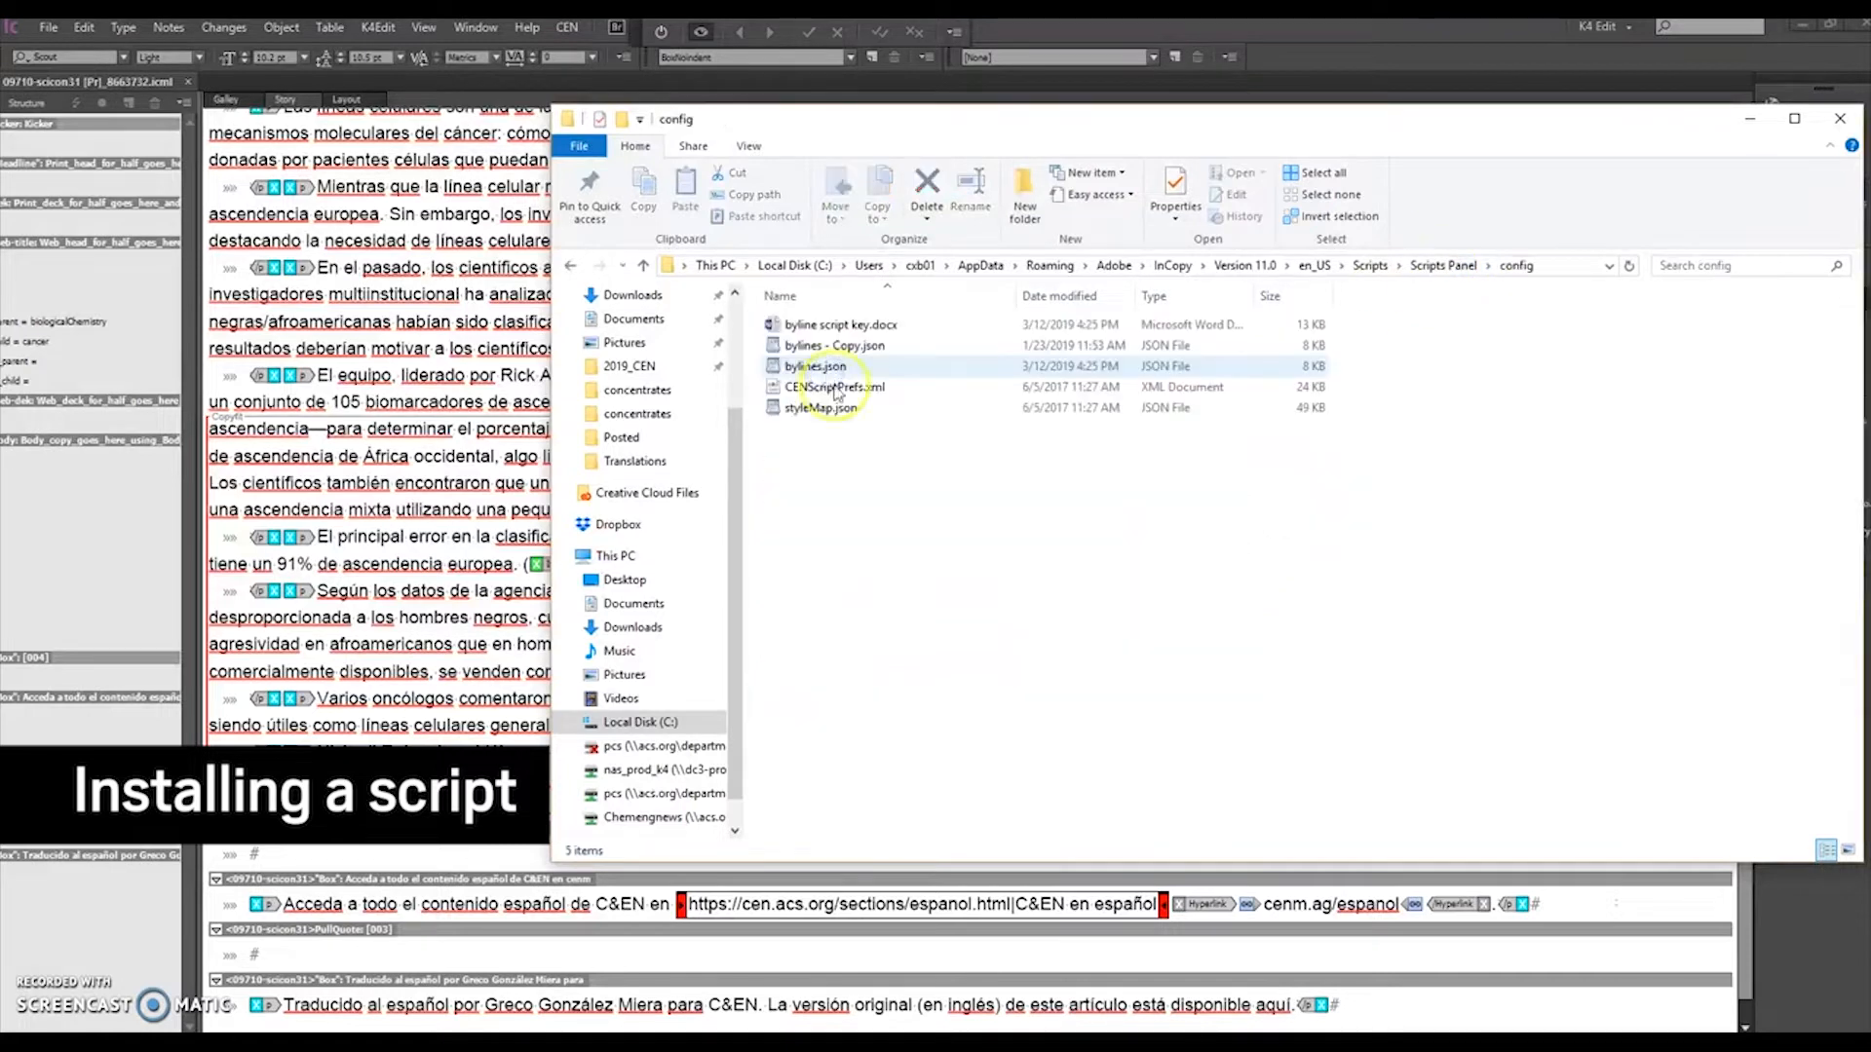
{"action": "left_click", "coordinate": [1427, 268]}
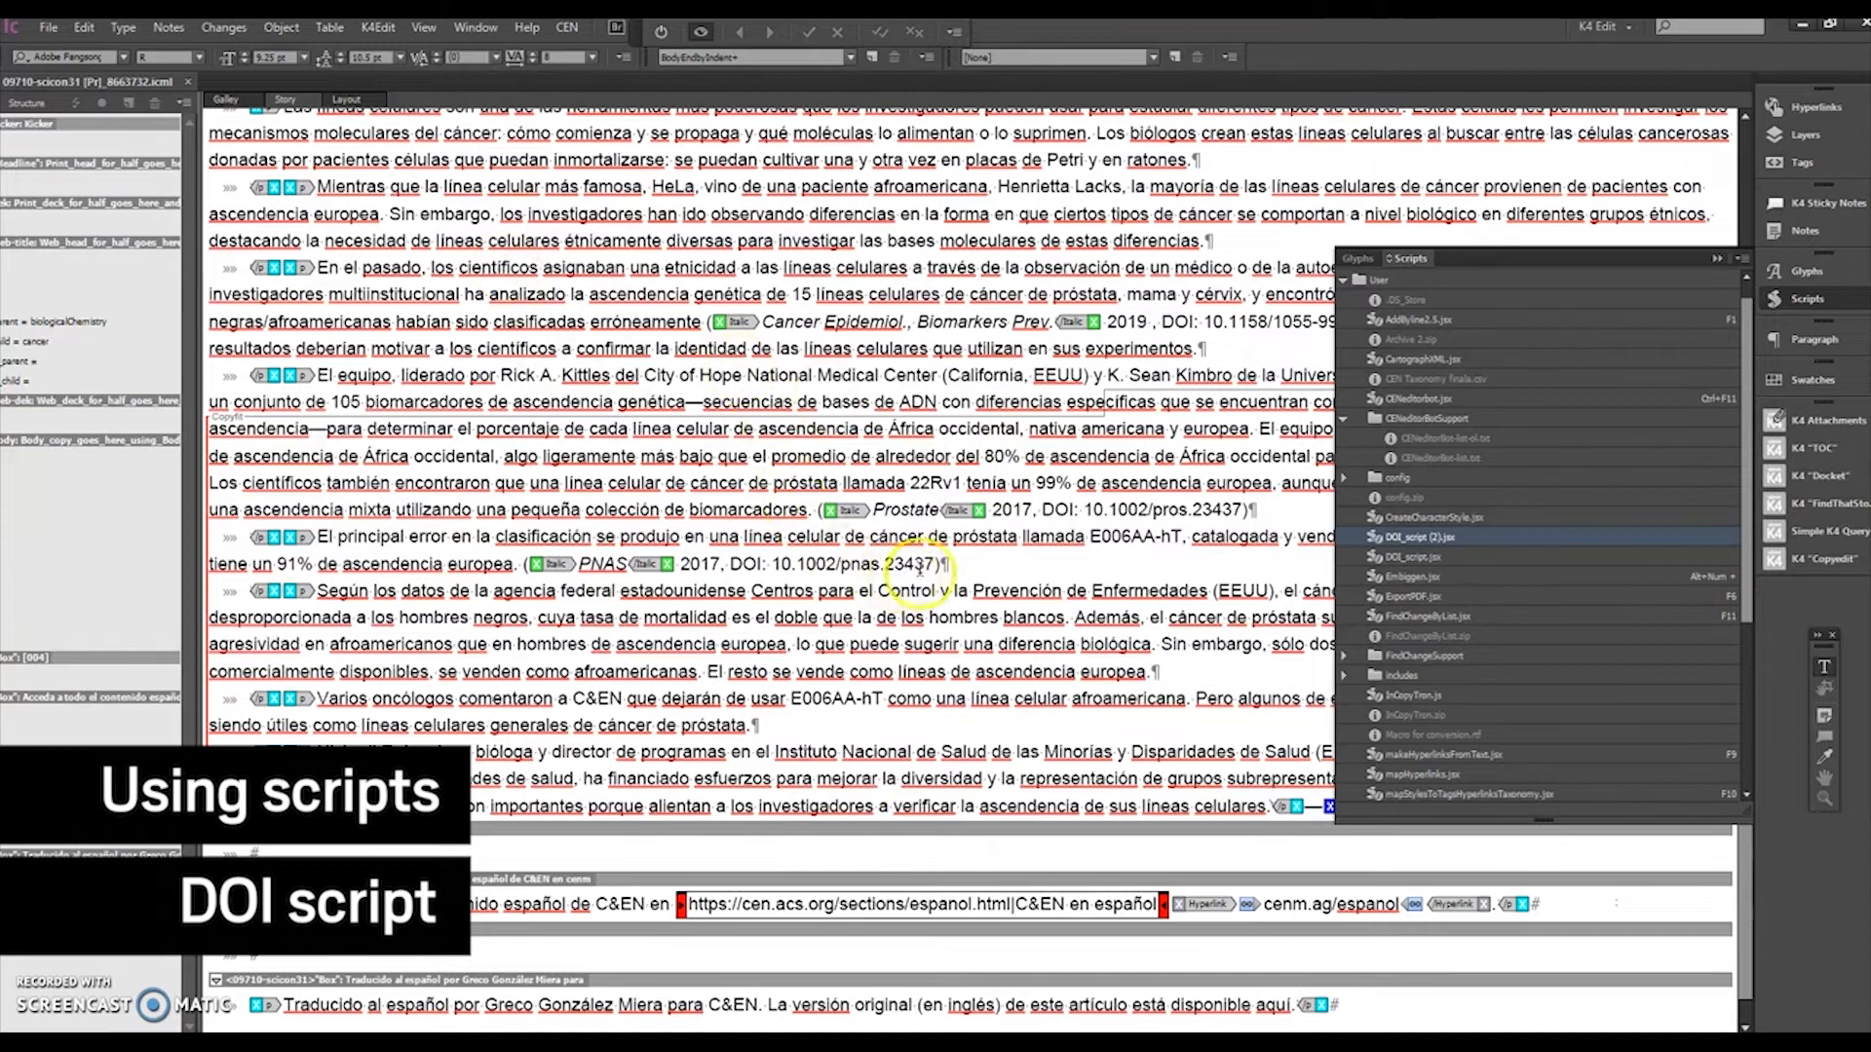
Step: Place the cursor in the story, run DOI_script.jsx, then close the Scripts panel and inspect a generated DOI link
{"action": "mouse_move", "coordinate": [934, 563]}
{"action": "left_mouse_down"}
{"action": "mouse_move", "coordinate": [541, 544]}
{"action": "mouse_move", "coordinate": [524, 564]}
{"action": "mouse_move", "coordinate": [931, 566]}
{"action": "left_mouse_up"}
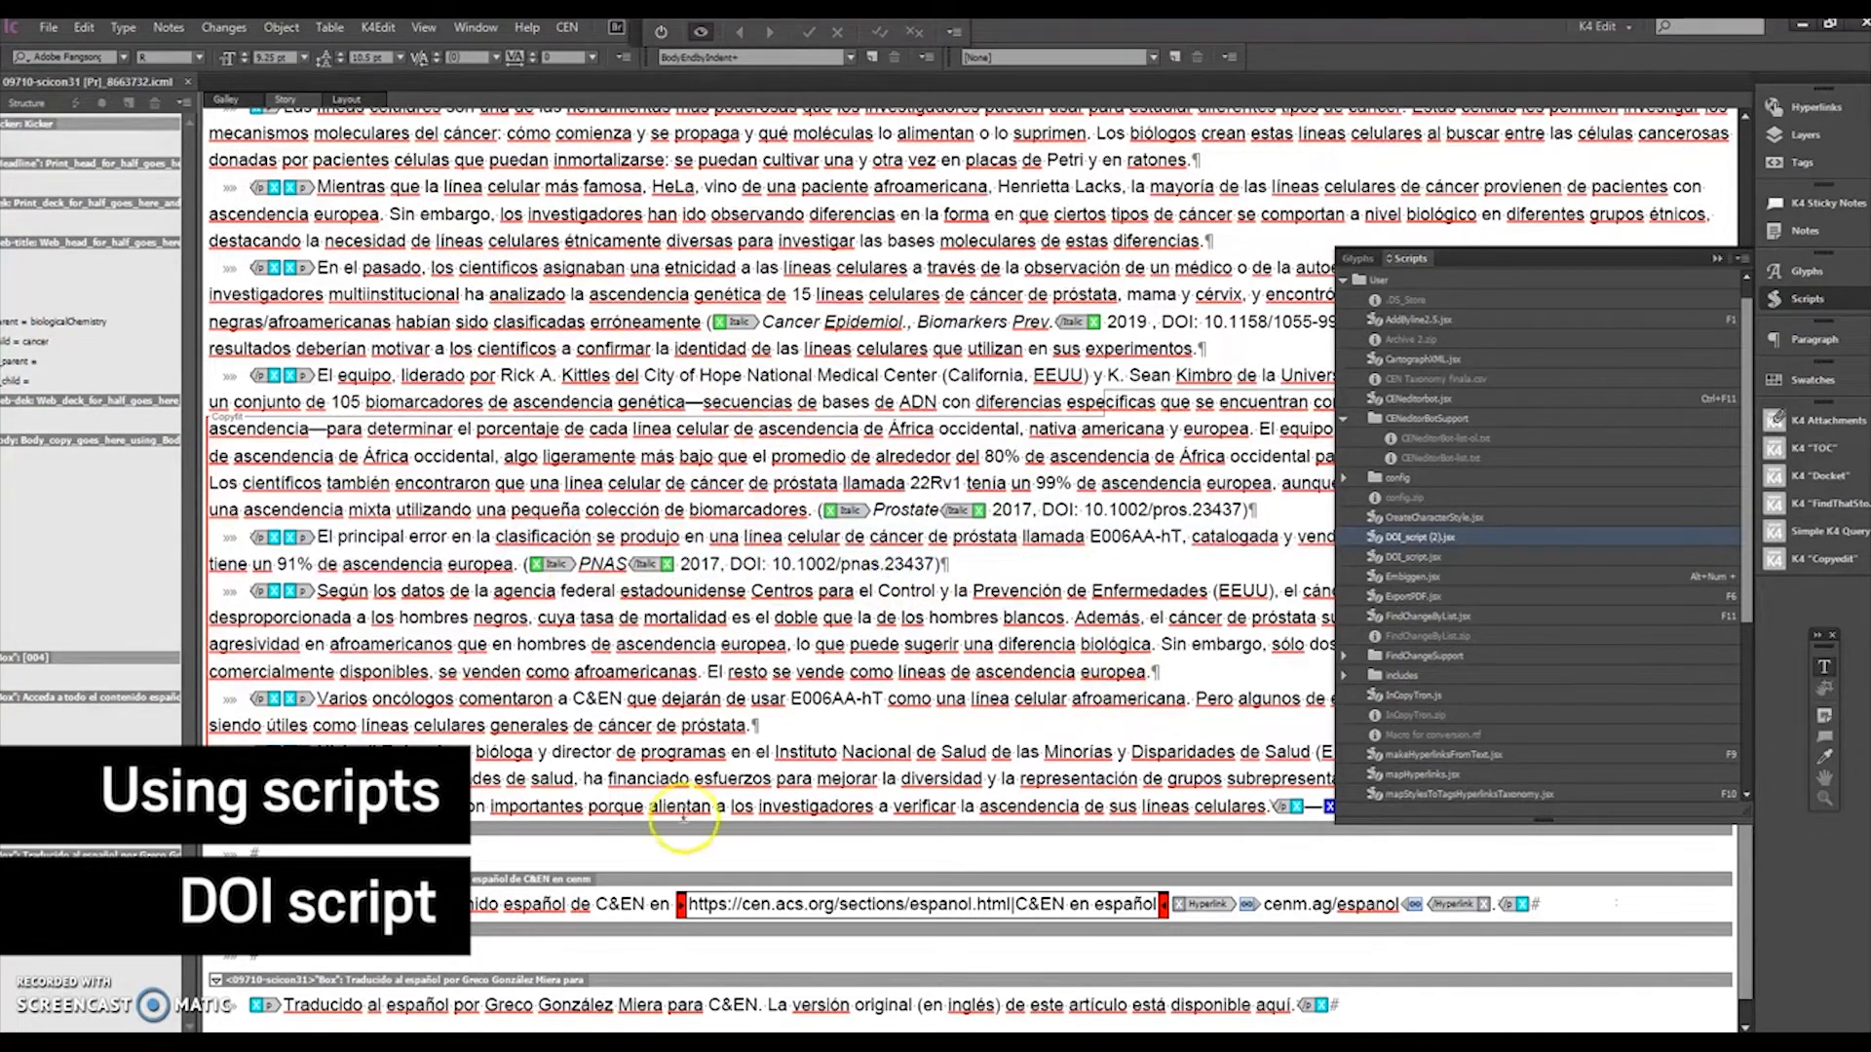
{"action": "left_click", "coordinate": [723, 430]}
{"action": "left_click", "coordinate": [1408, 559]}
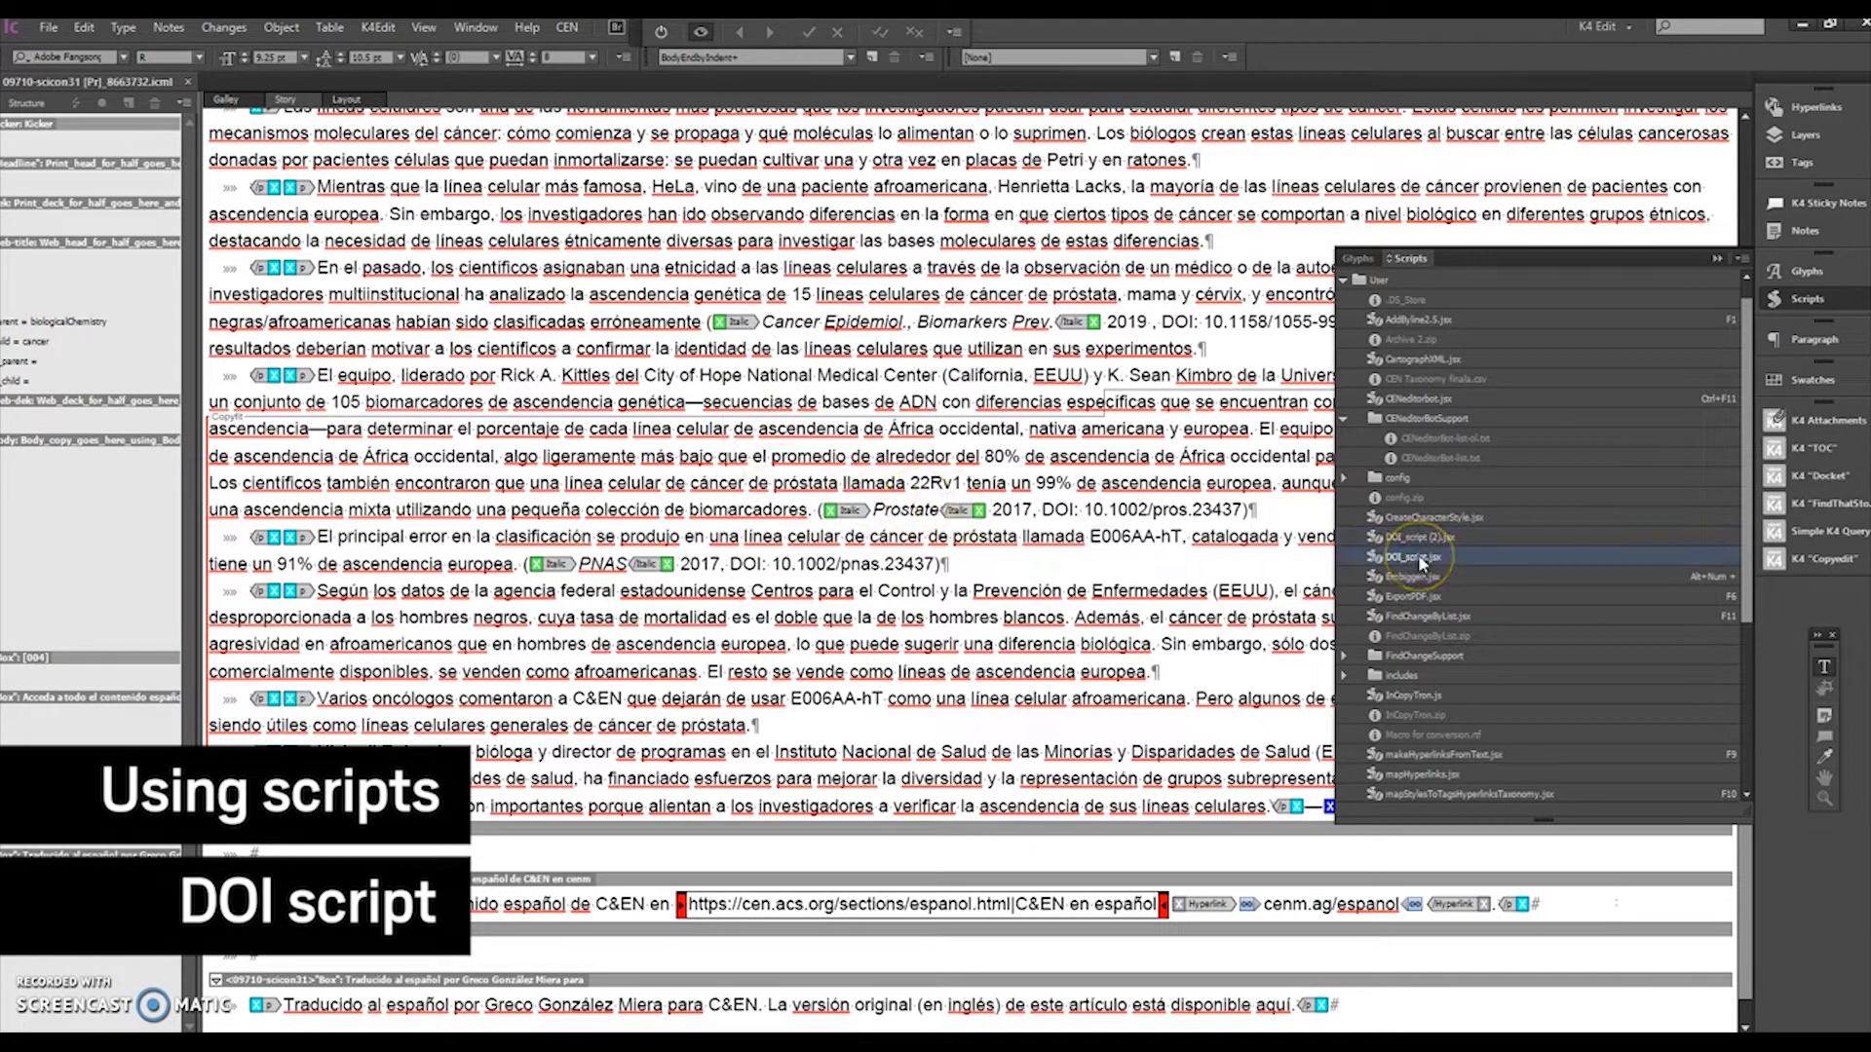
{"action": "double_click", "coordinate": [1418, 557]}
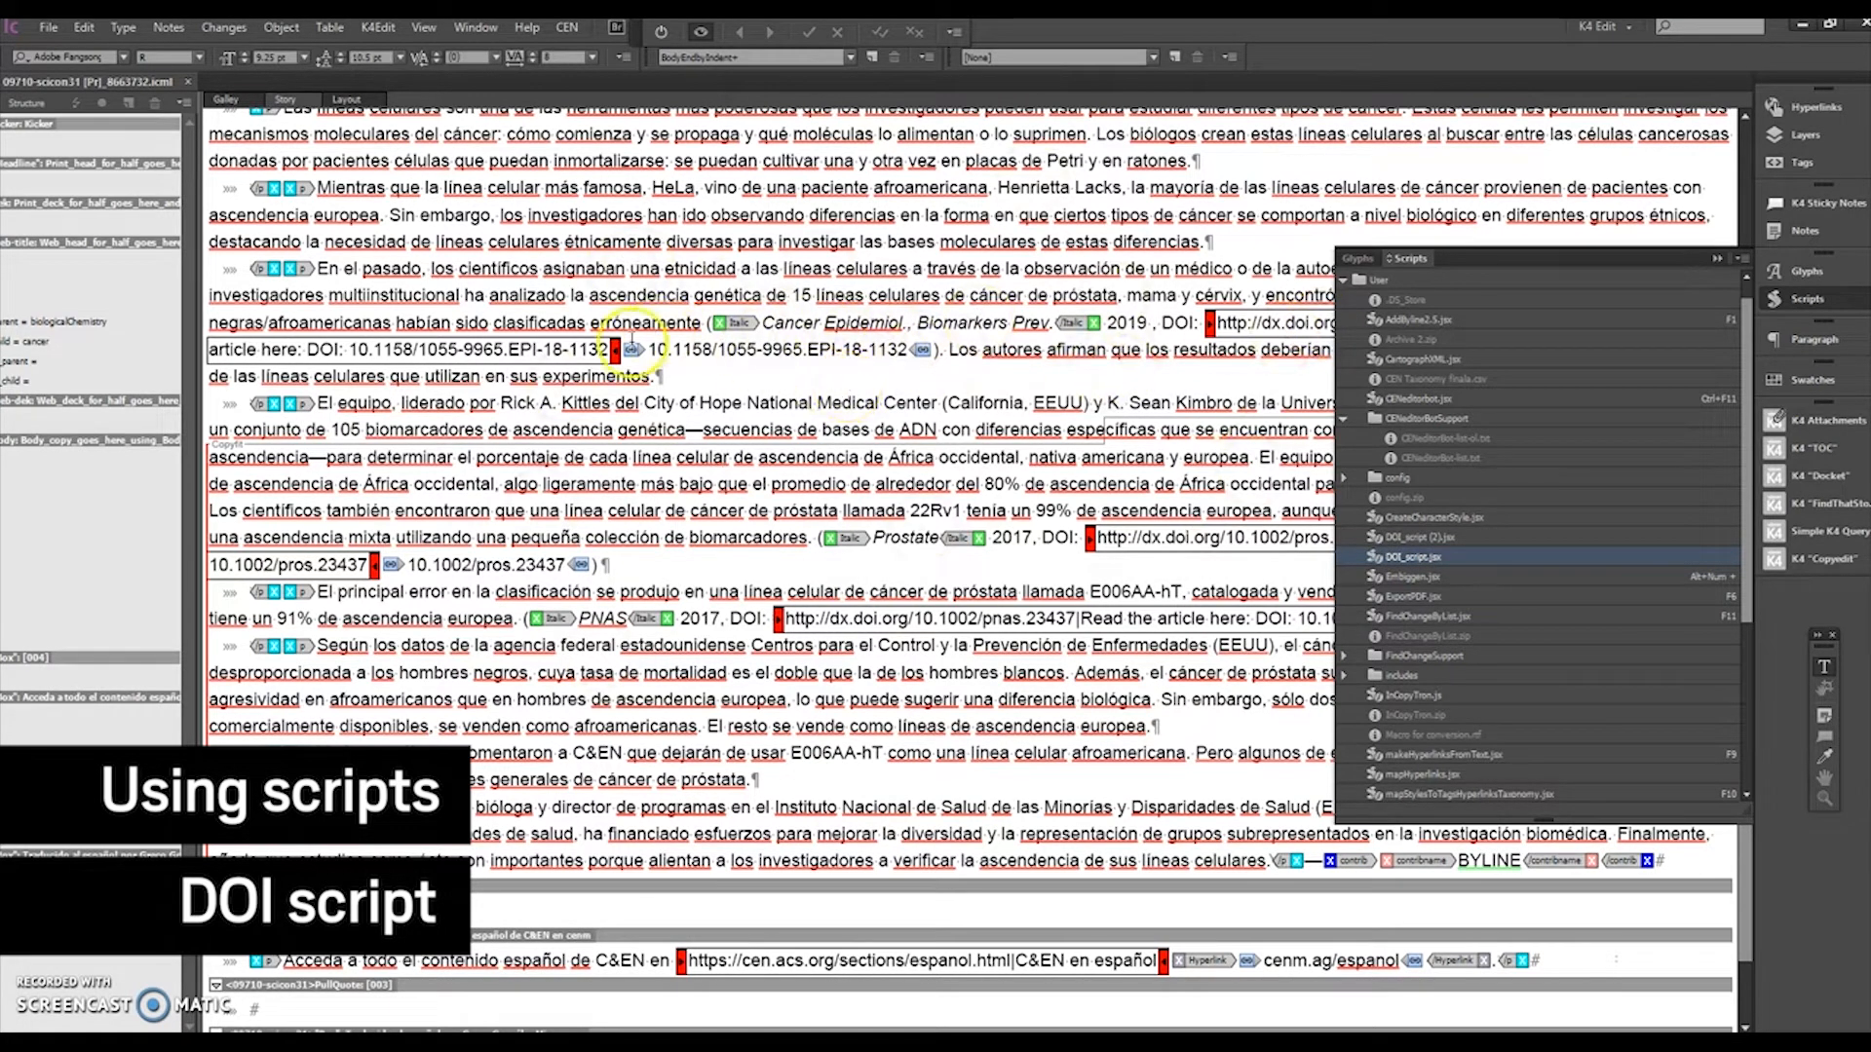
{"action": "left_click", "coordinate": [1717, 259]}
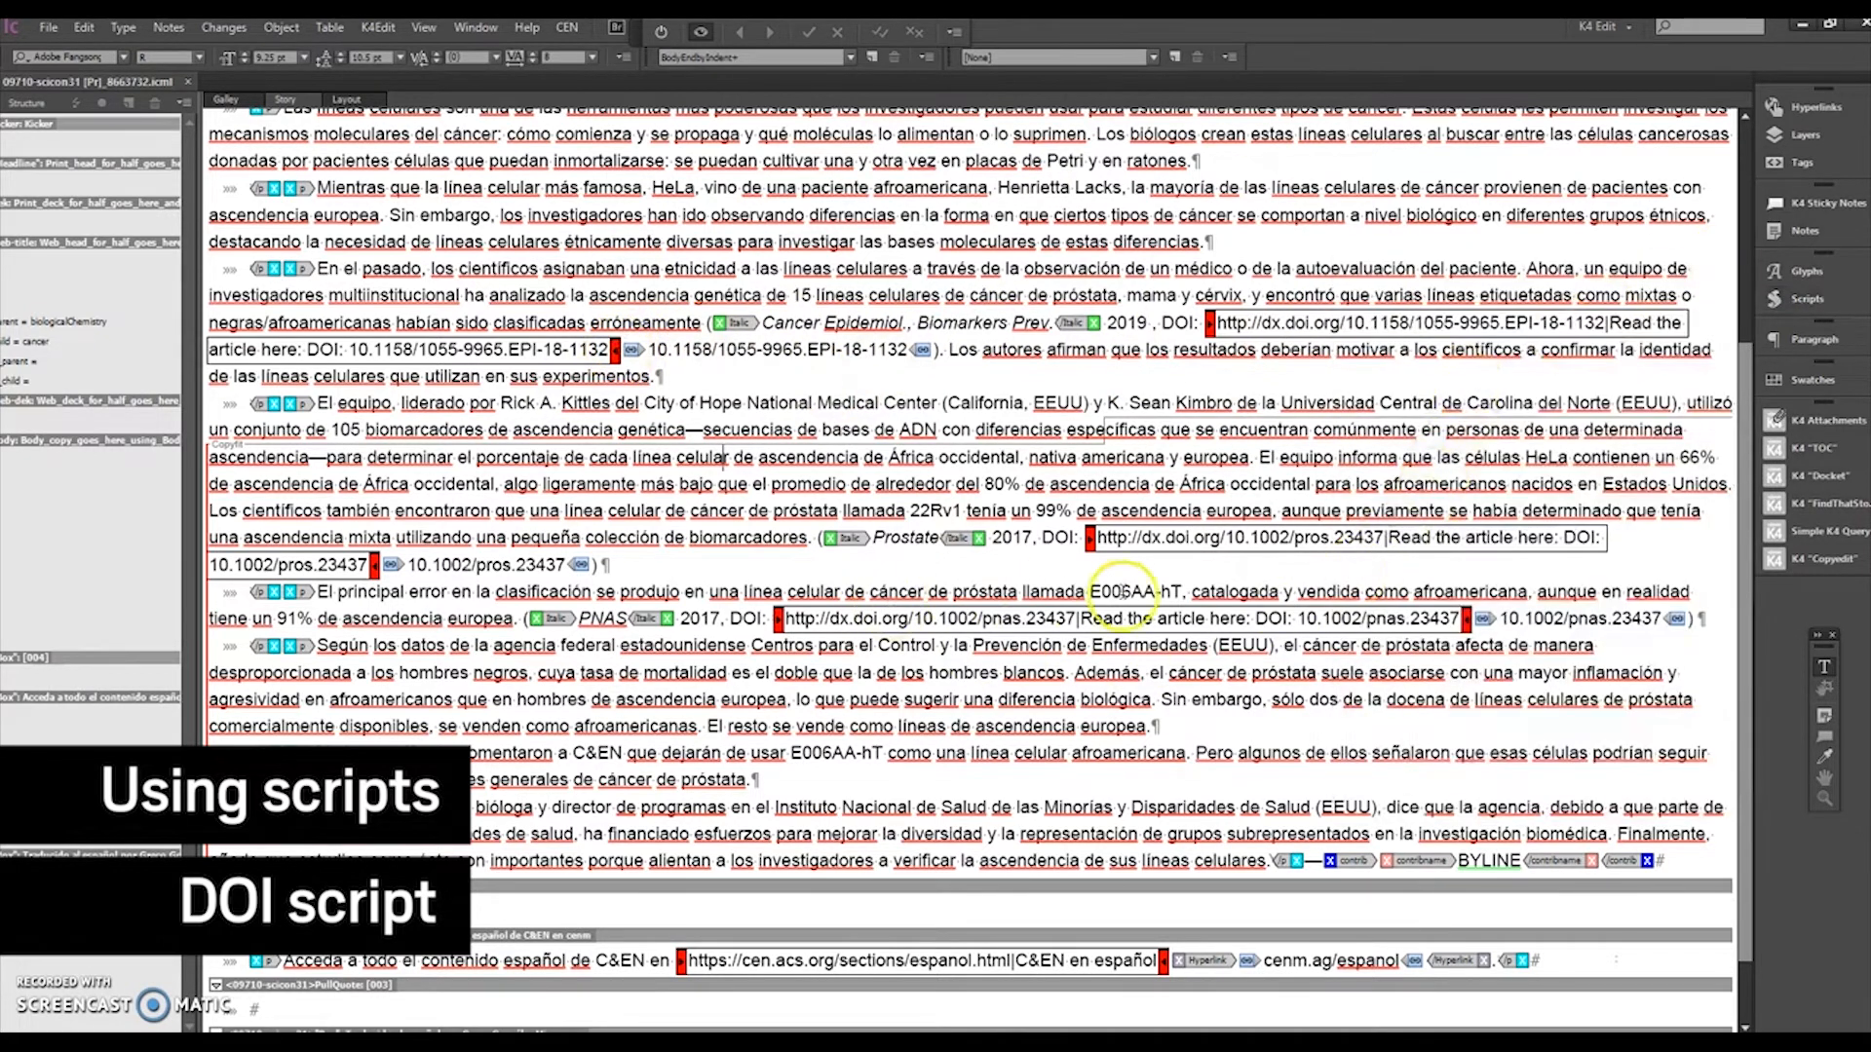
{"action": "left_click_drag", "start_coordinate": [1084, 626], "coordinate": [1207, 635]}
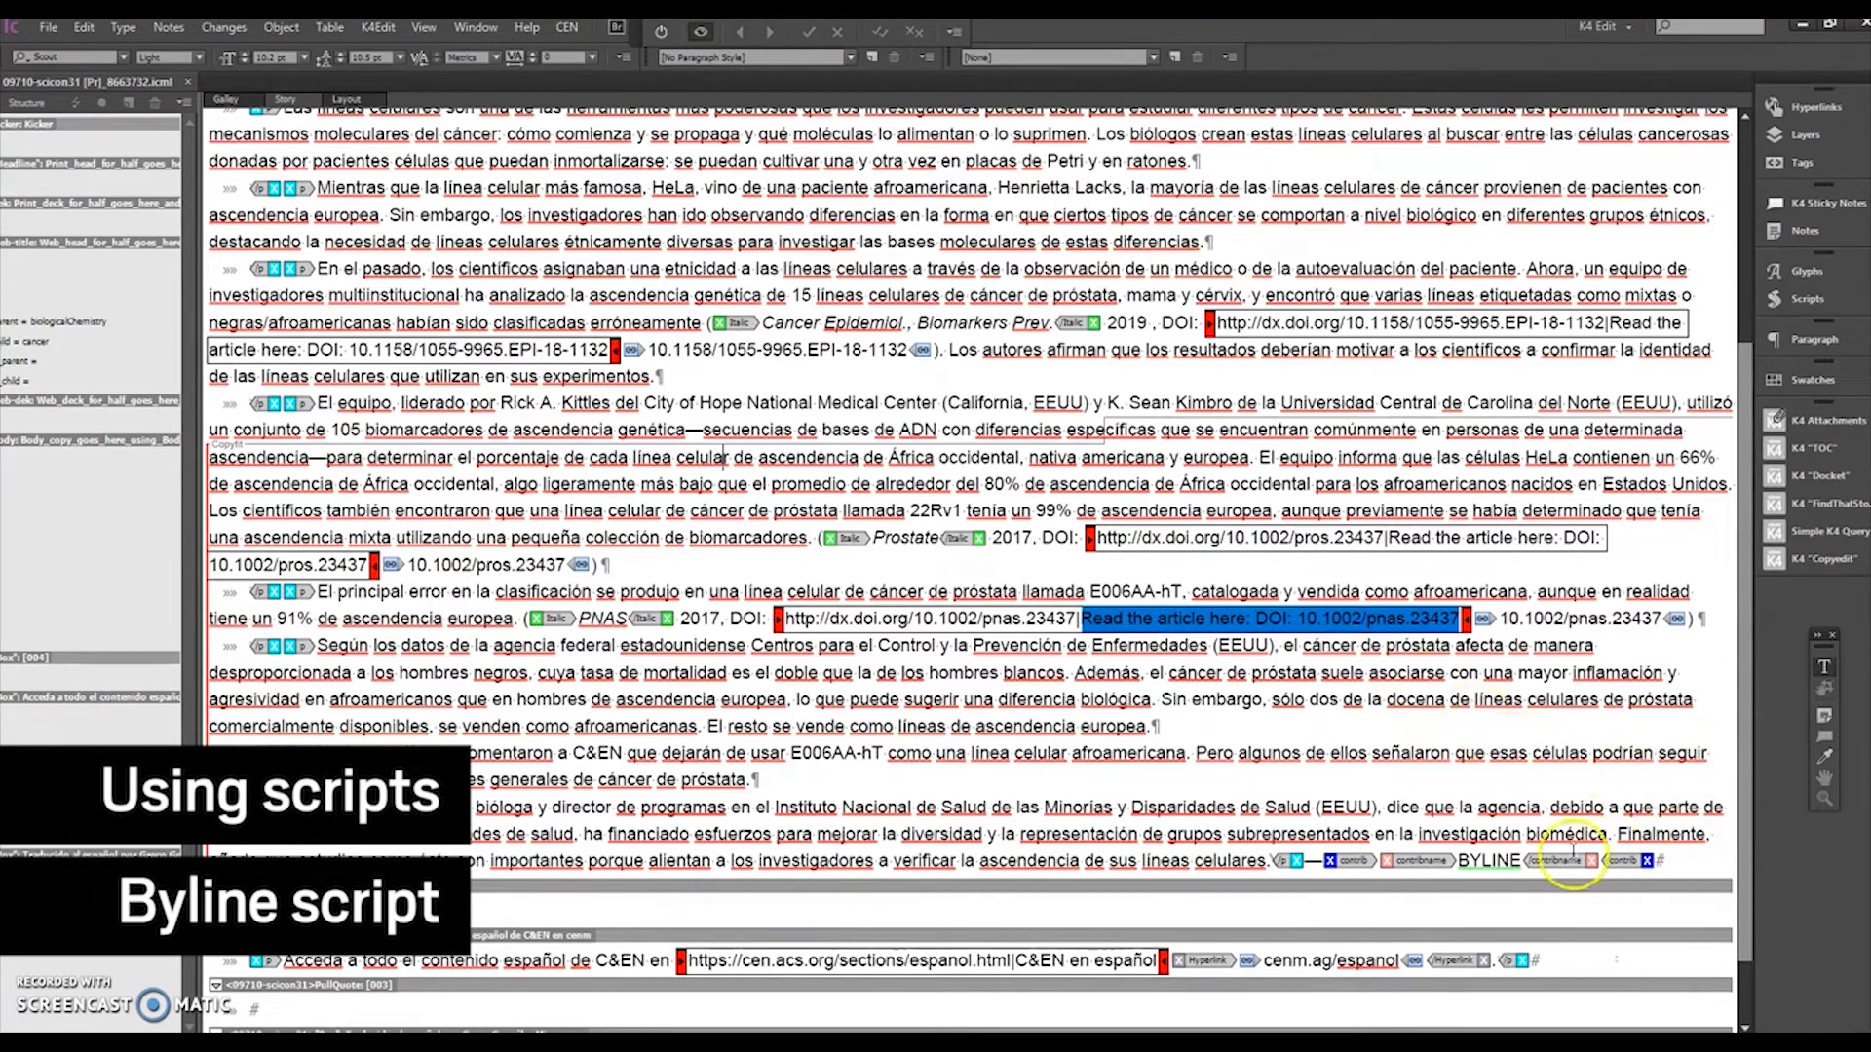
Step: Select the byline placeholder at the end of the story and replace it with the author's initials code
{"action": "left_click", "coordinate": [1422, 862]}
{"action": "left_click", "coordinate": [1321, 860]}
{"action": "left_click", "coordinate": [1322, 861]}
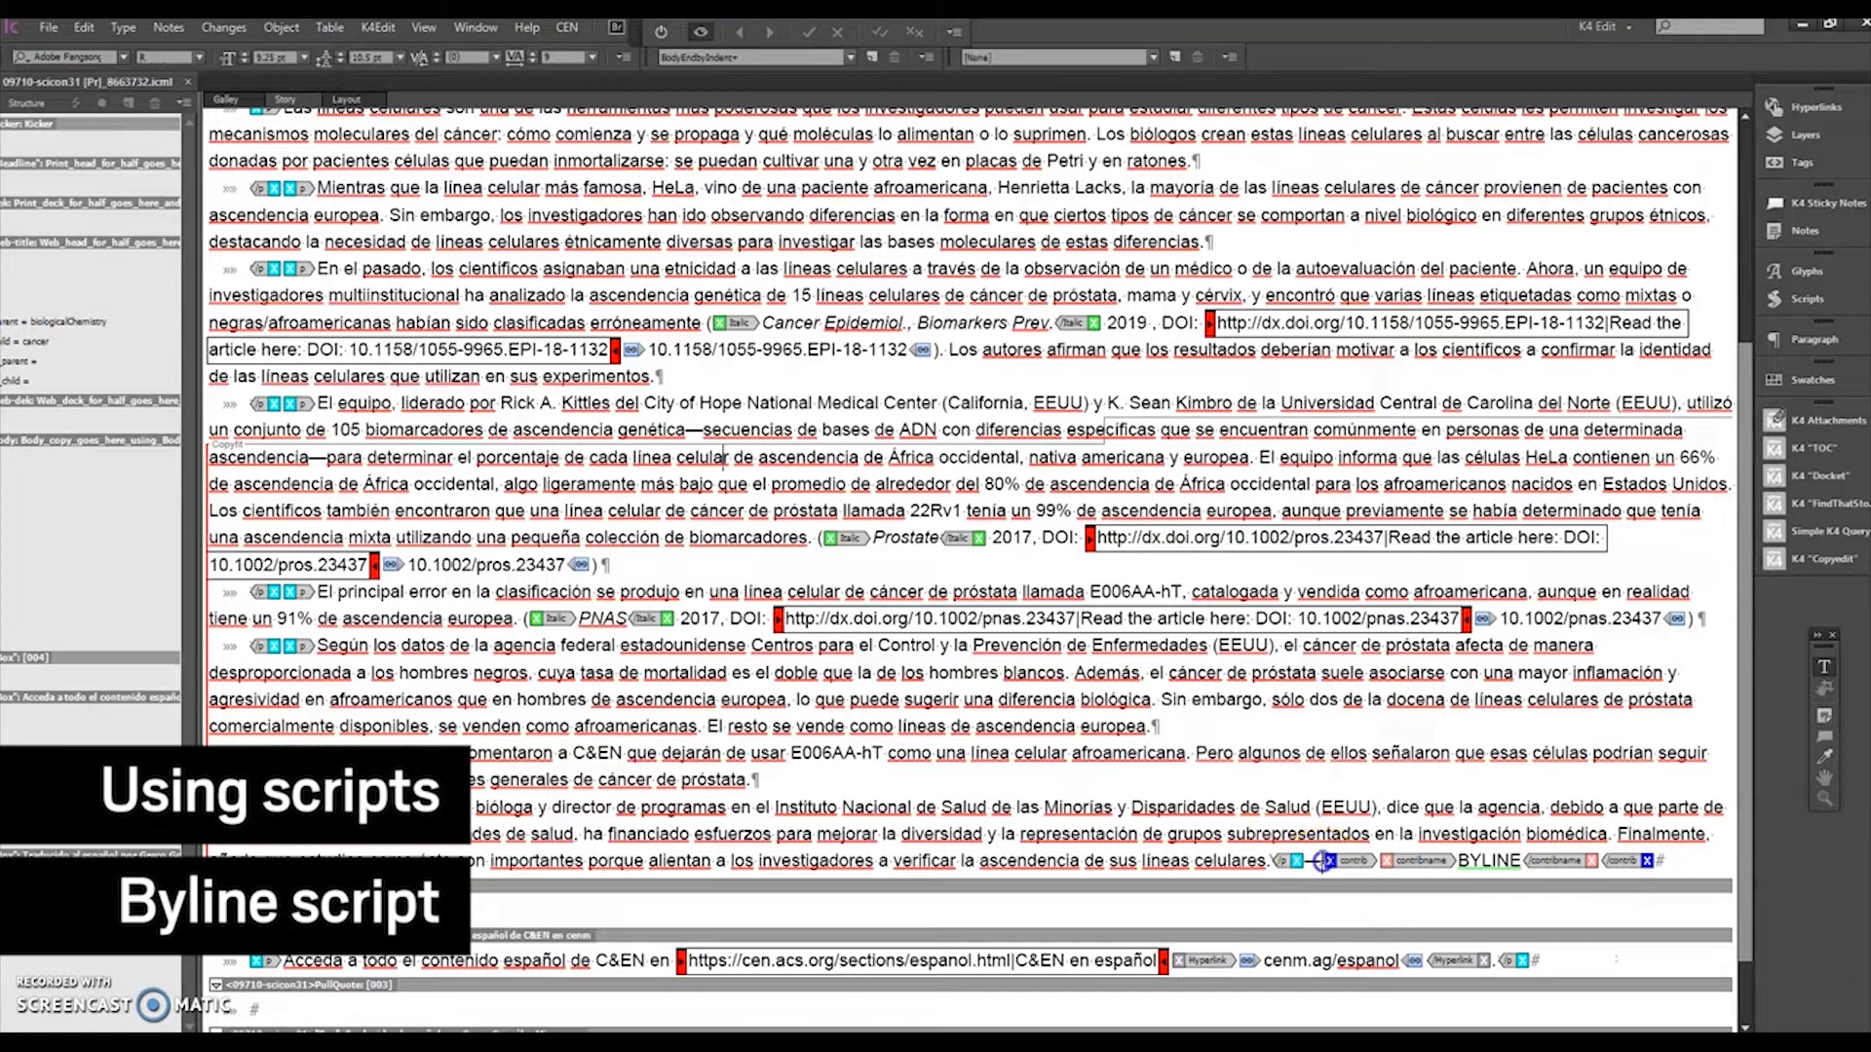
{"action": "left_click_drag", "start_coordinate": [1321, 861], "coordinate": [1678, 860]}
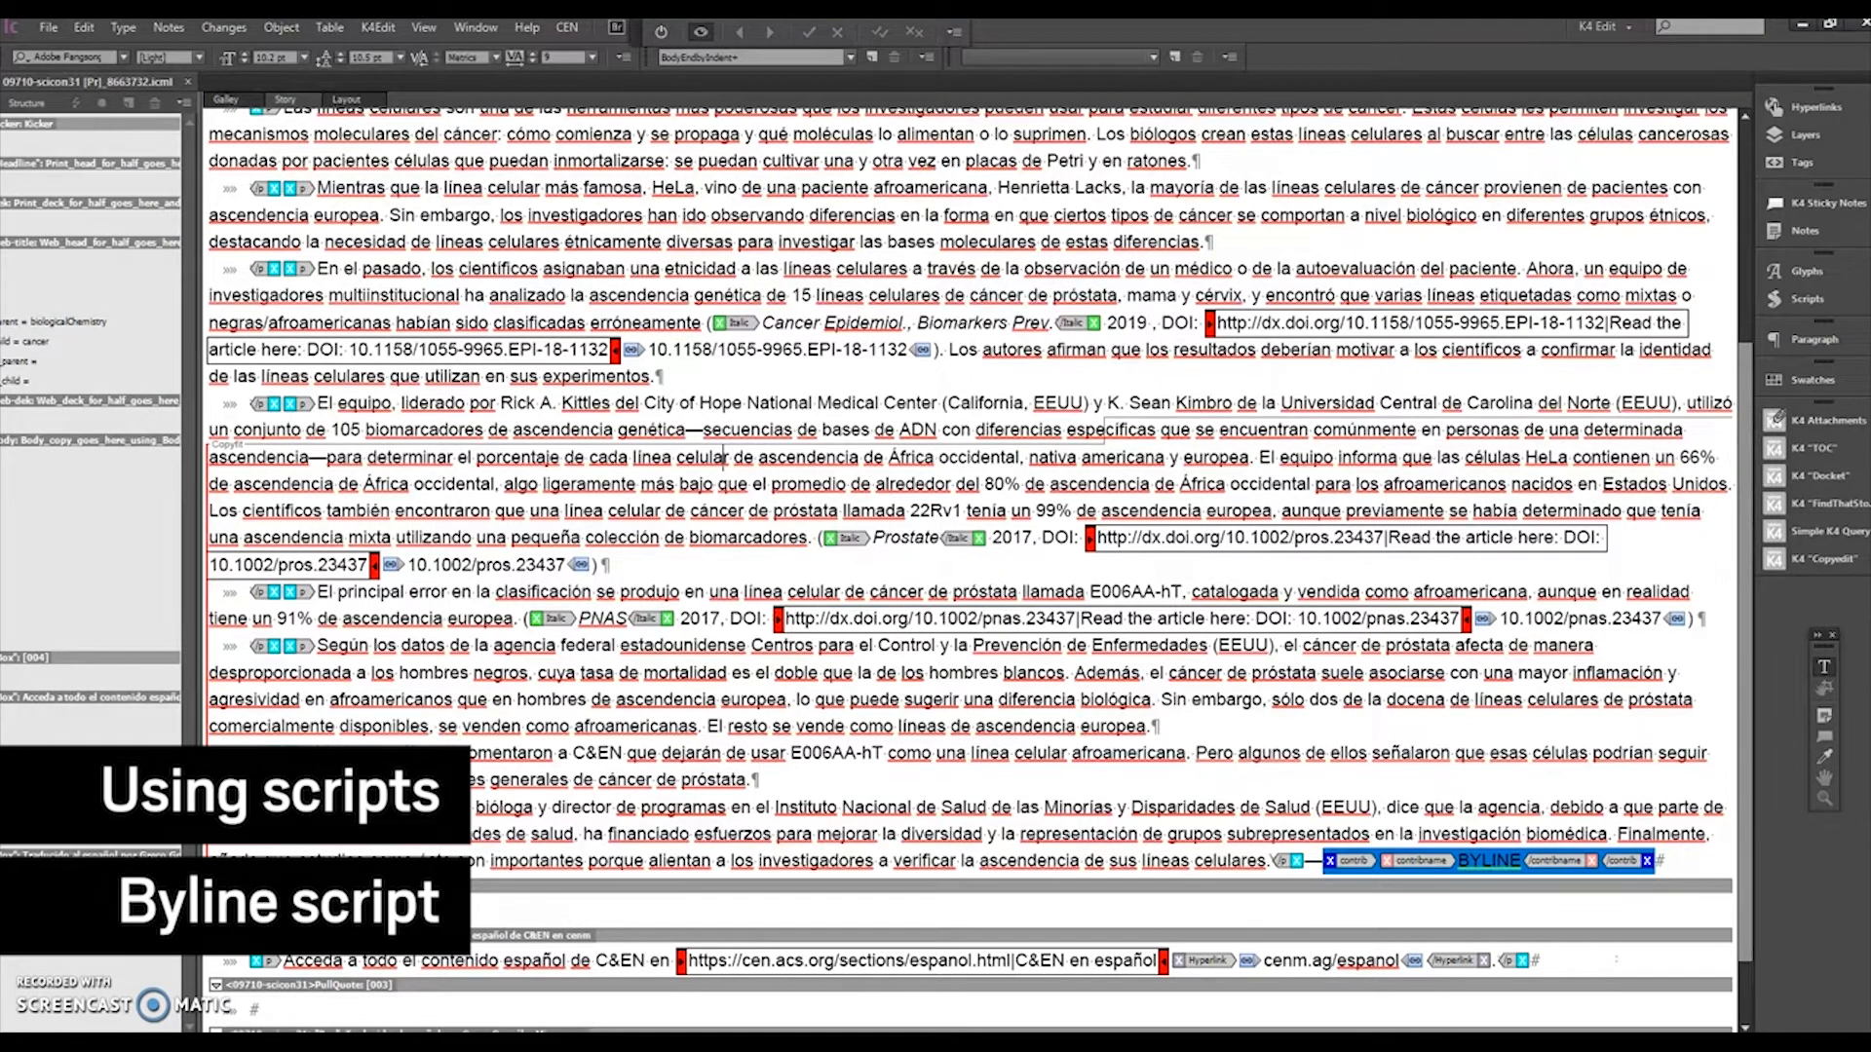
{"action": "type", "text": "BIBIB"}
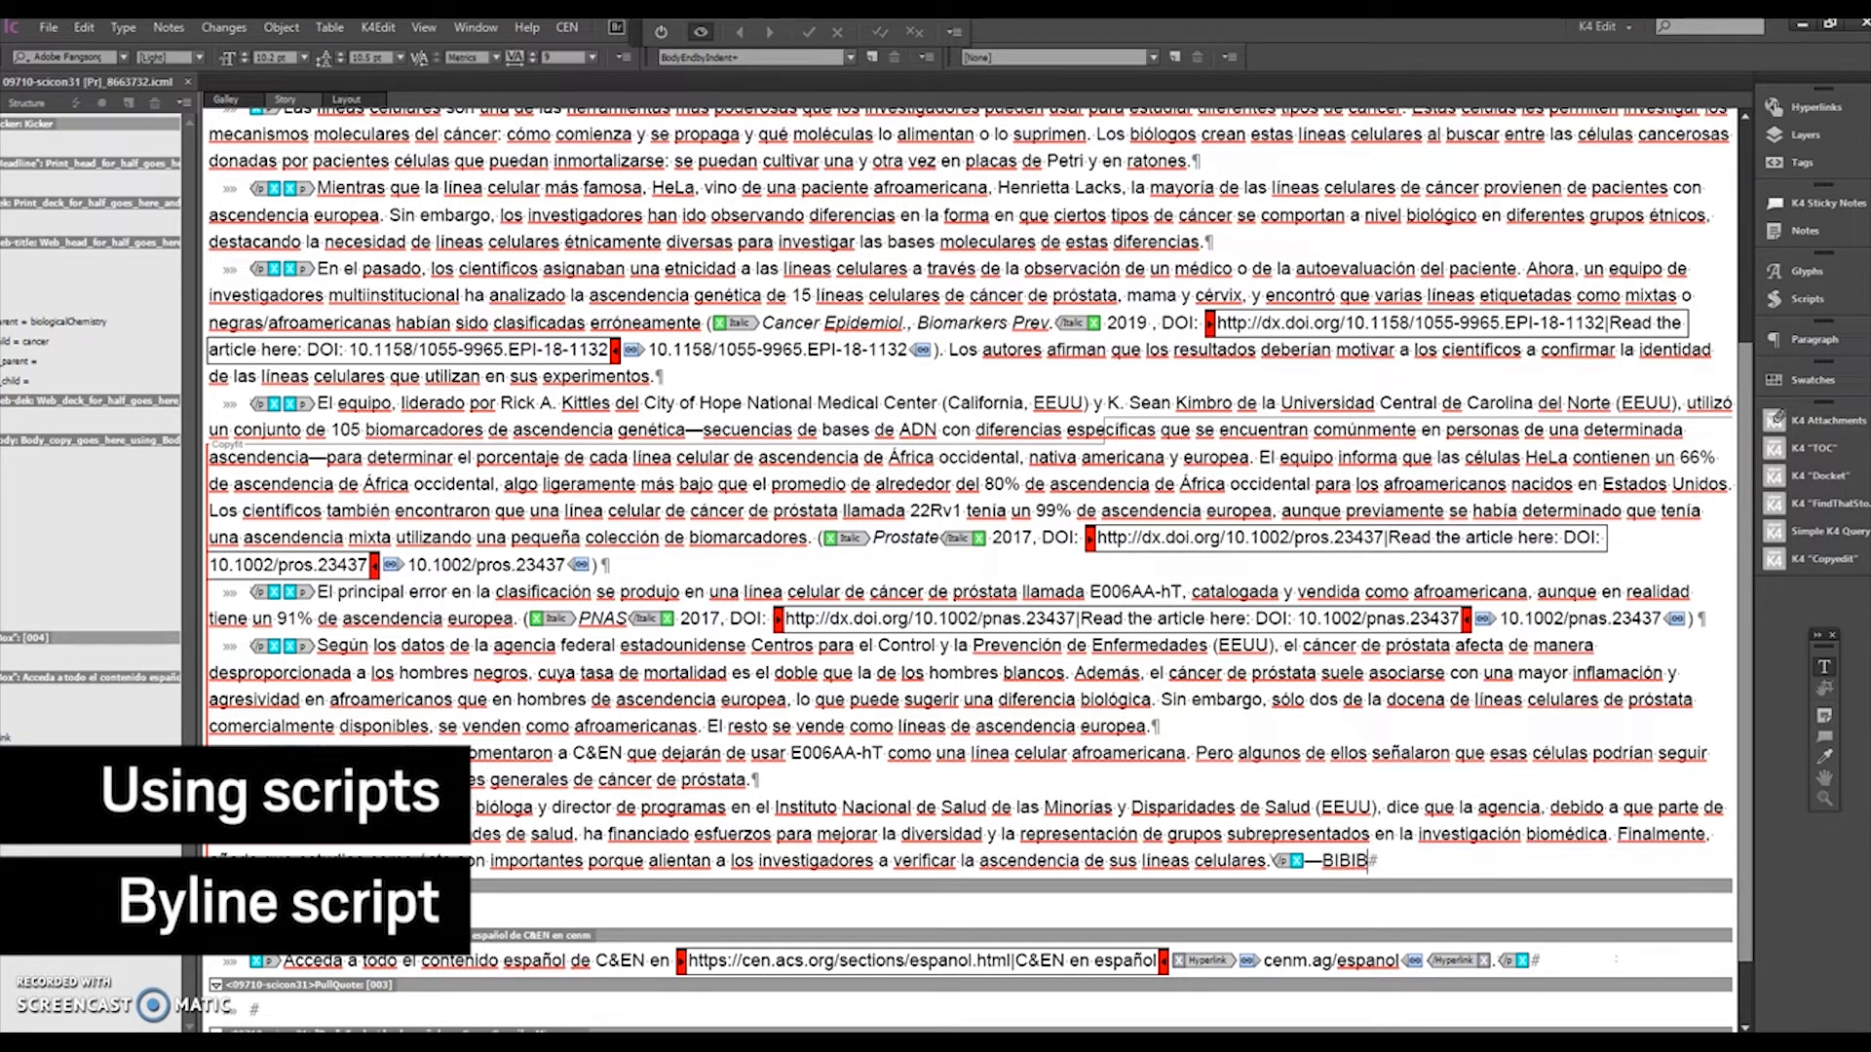
Step: Open the Scripts panel and run AddByline2.5.jsx to expand the byline
{"action": "left_click", "coordinate": [1804, 297]}
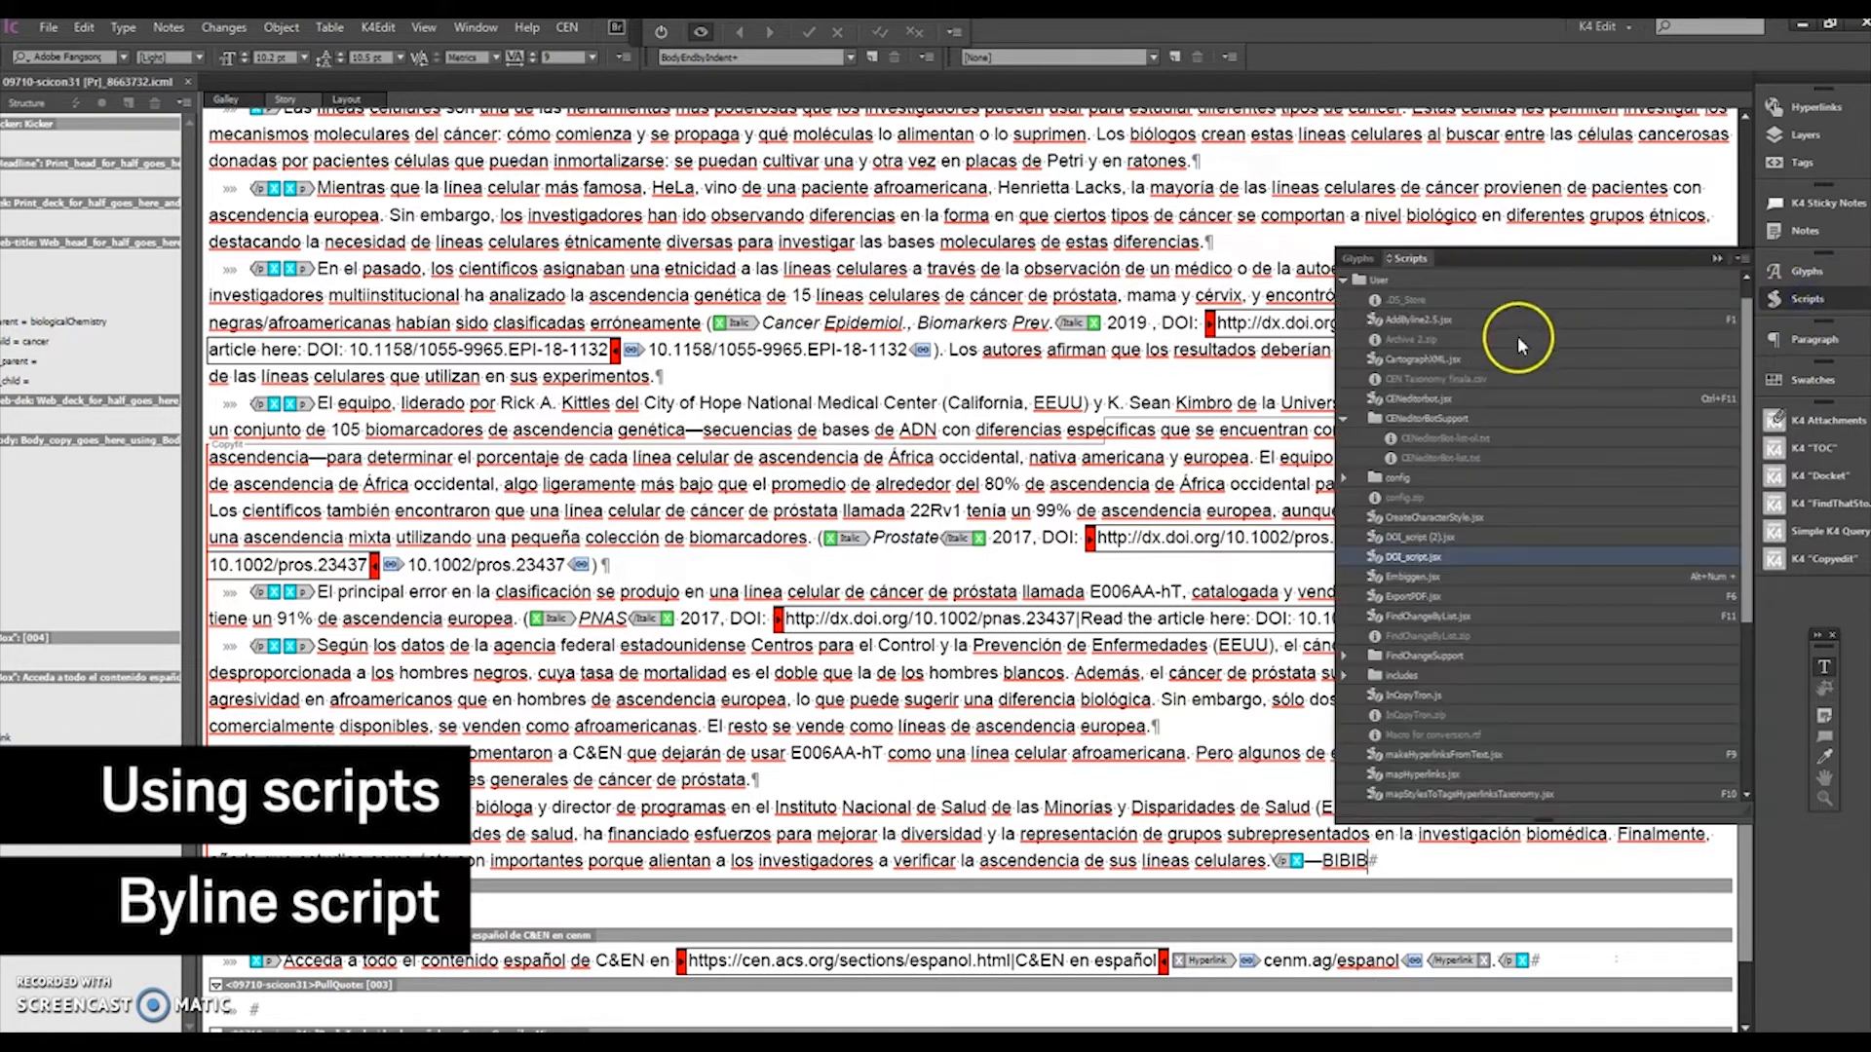
{"action": "left_click", "coordinate": [1459, 318]}
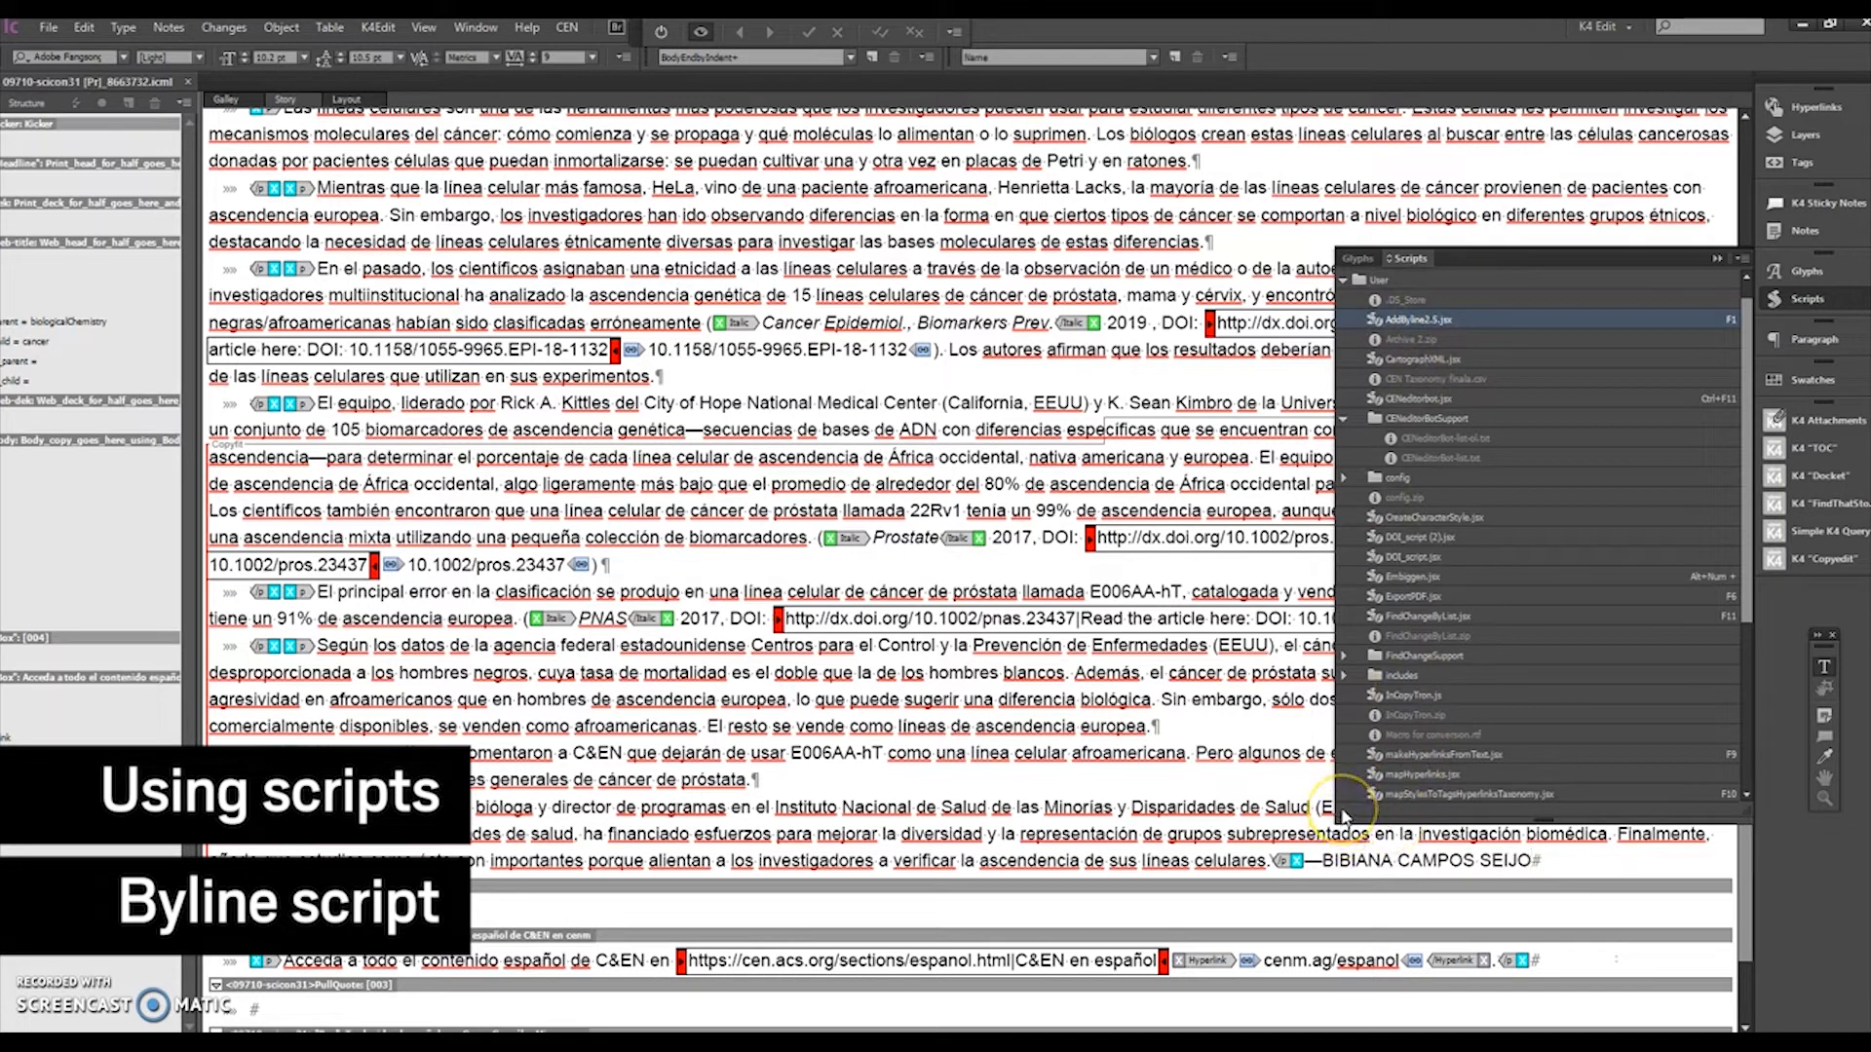
Step: Replace the expanded byline with the author's alternate code and run AddByline2.5.jsx to expand it with a dateline
{"action": "left_click", "coordinate": [1232, 791]}
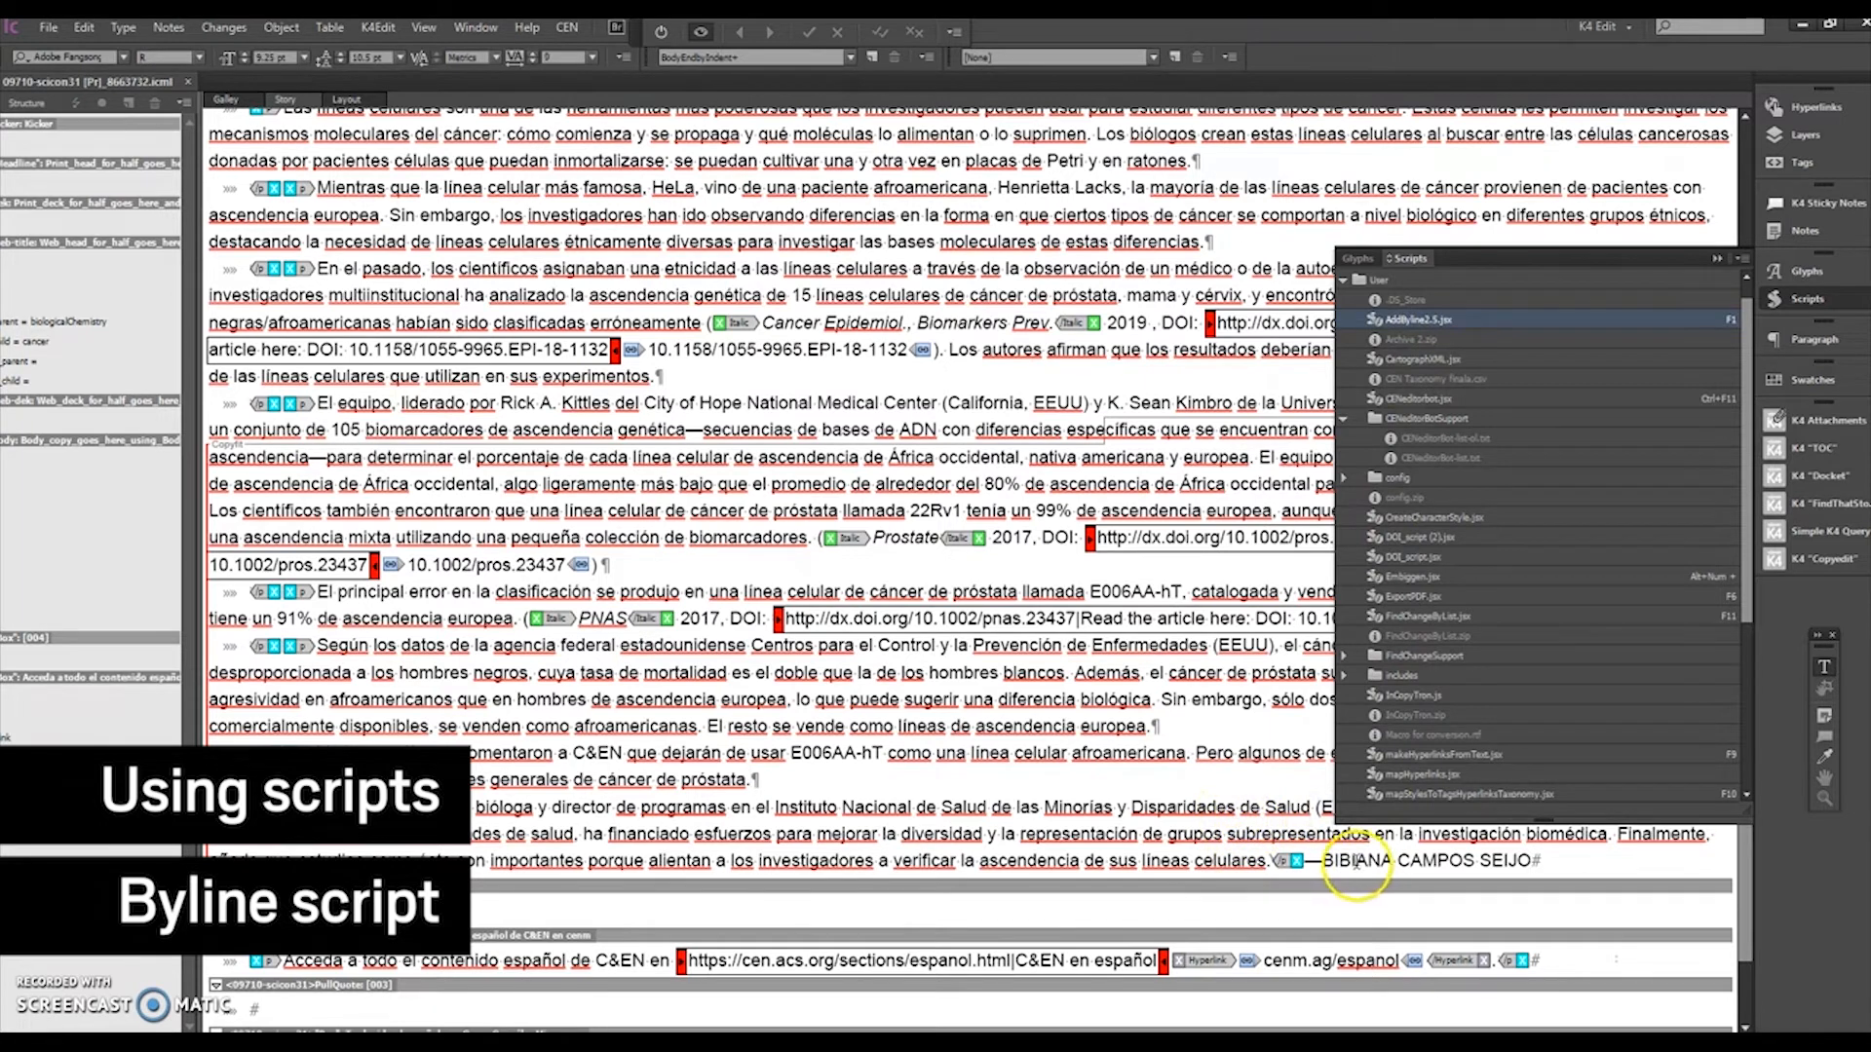
{"action": "left_click", "coordinate": [1429, 859]}
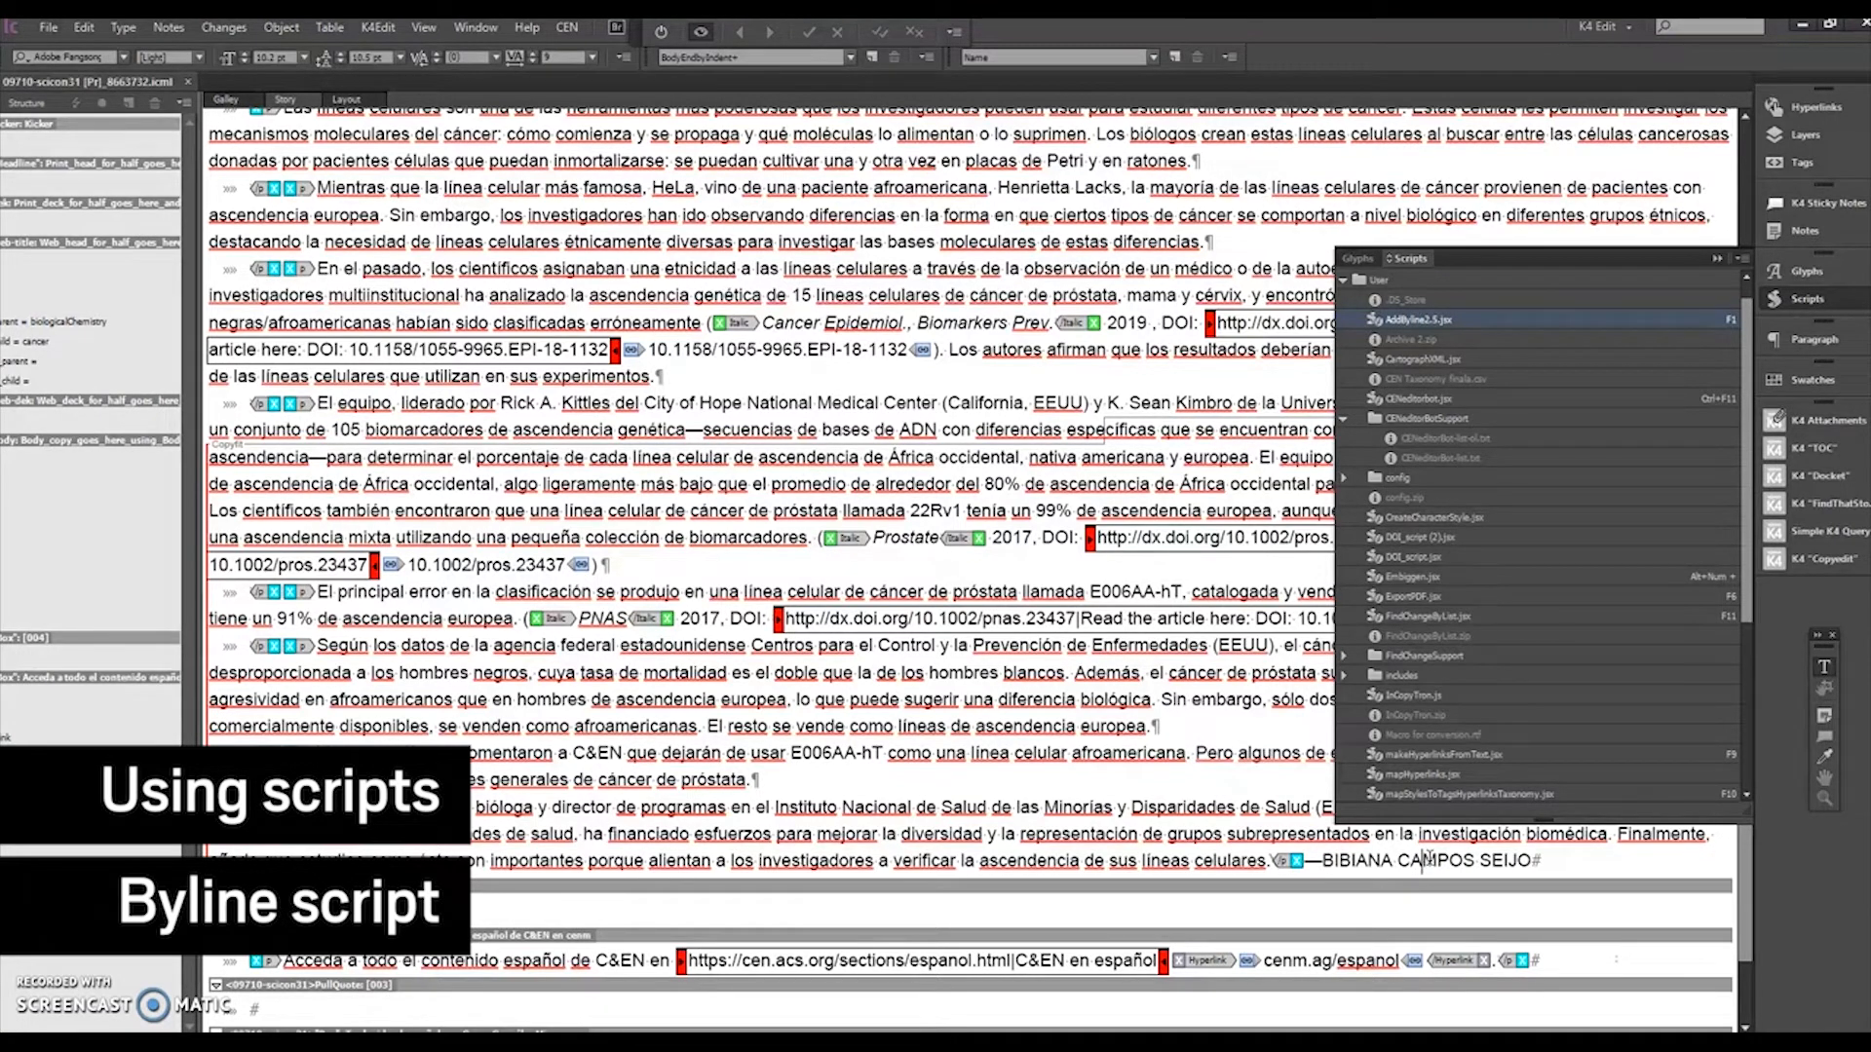
{"action": "left_click", "coordinate": [1452, 864]}
{"action": "left_click_drag", "start_coordinate": [1322, 860], "coordinate": [1535, 859]}
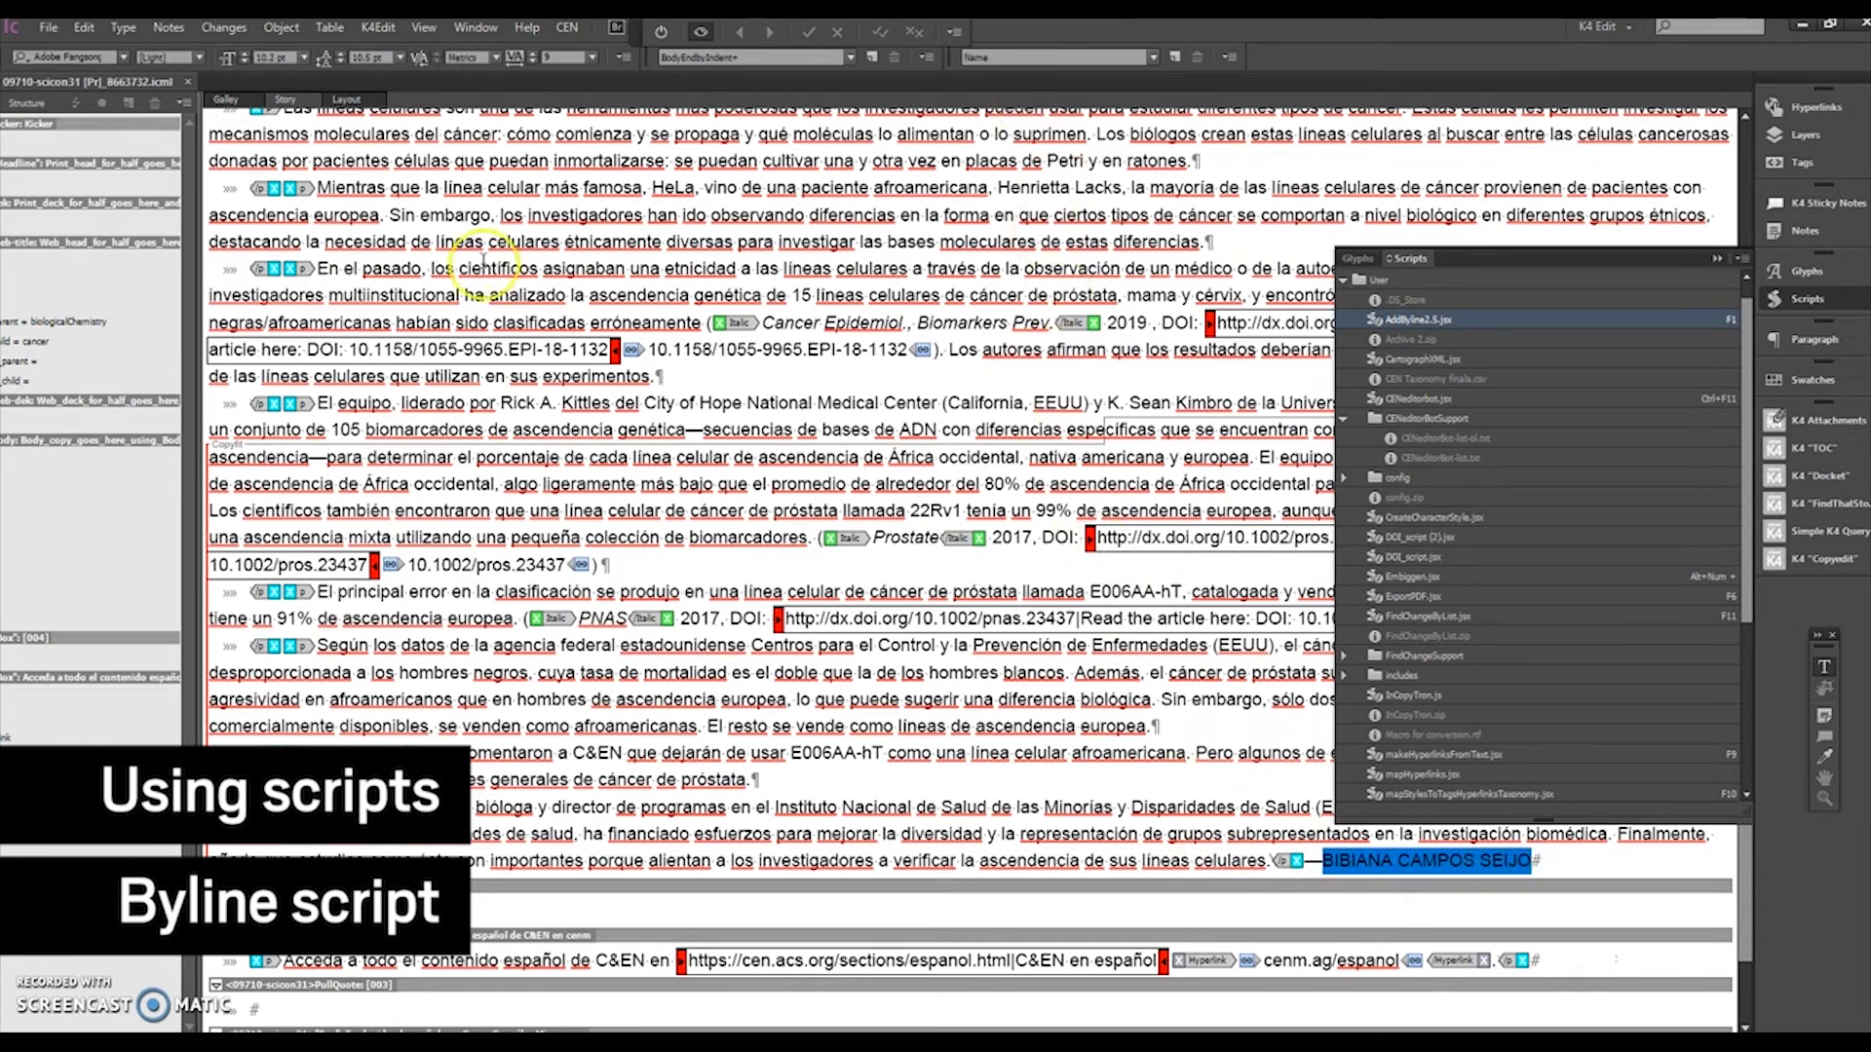
{"action": "key", "text": "BackSpace"}
{"action": "type", "text": "BIBIF"}
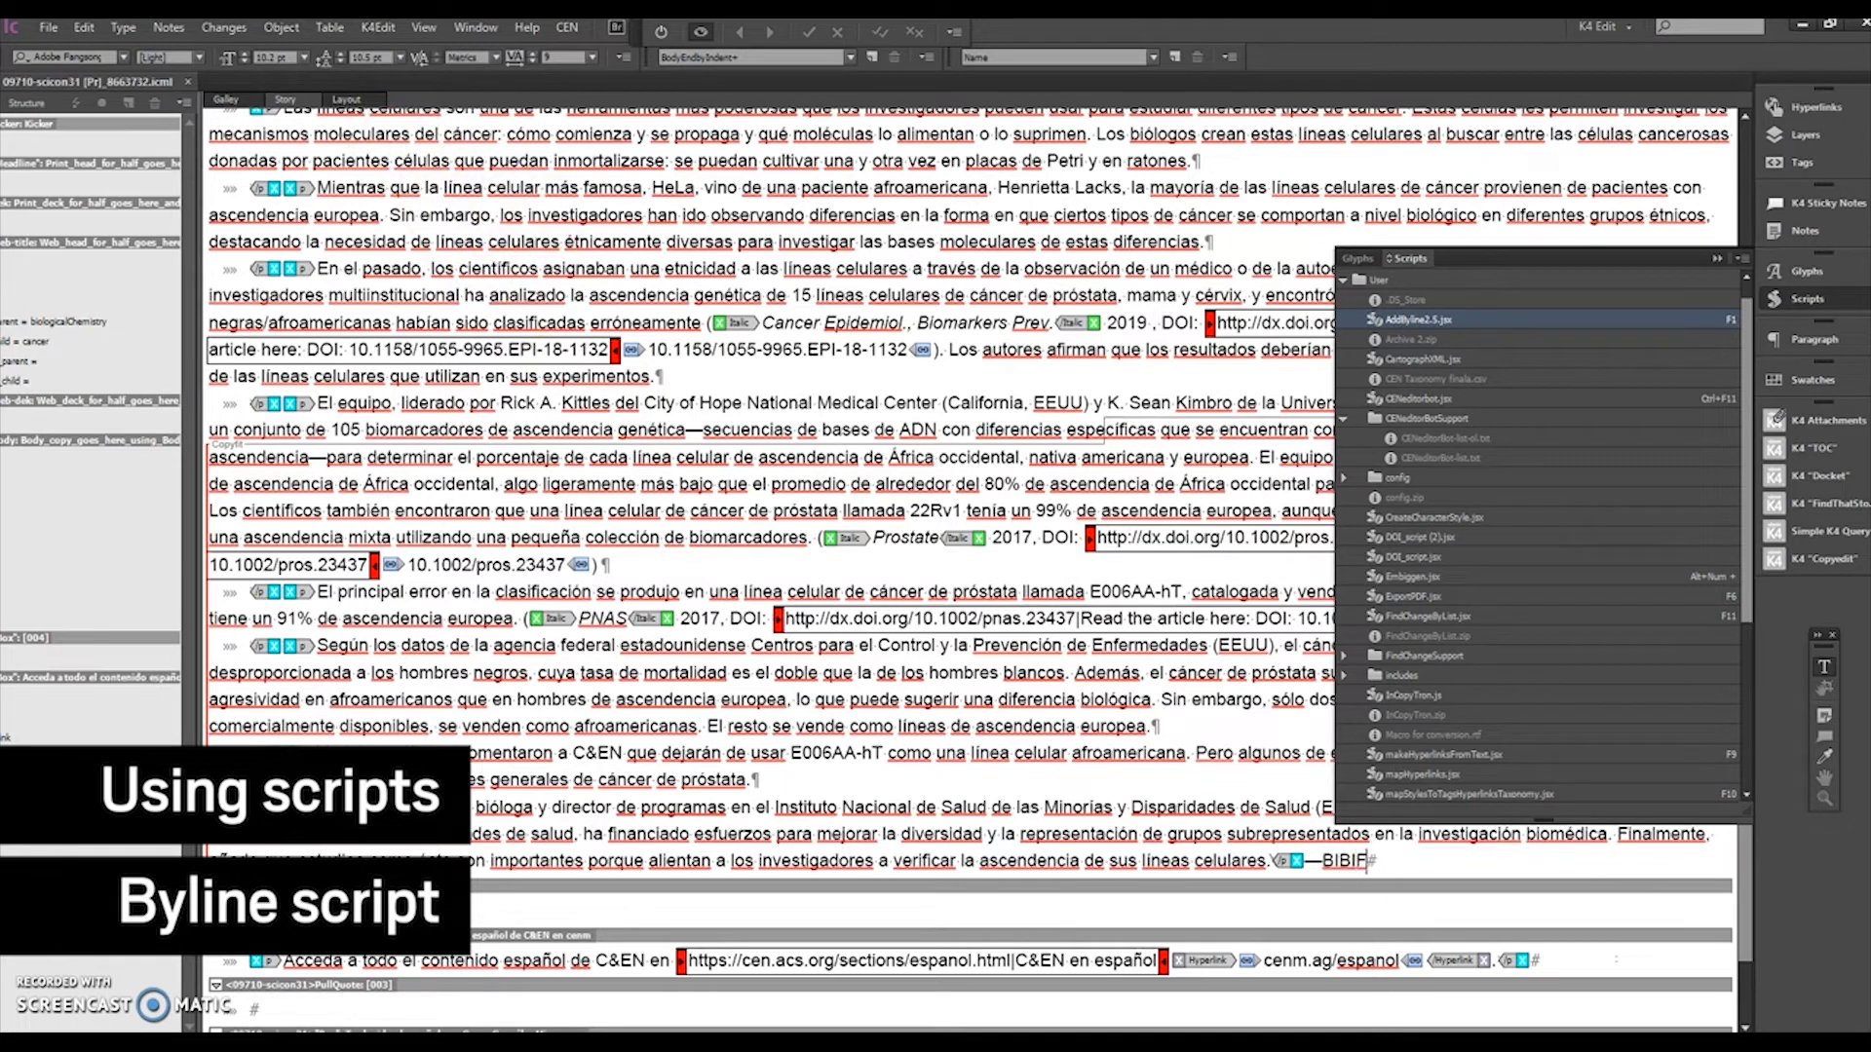
{"action": "left_click", "coordinate": [1414, 325]}
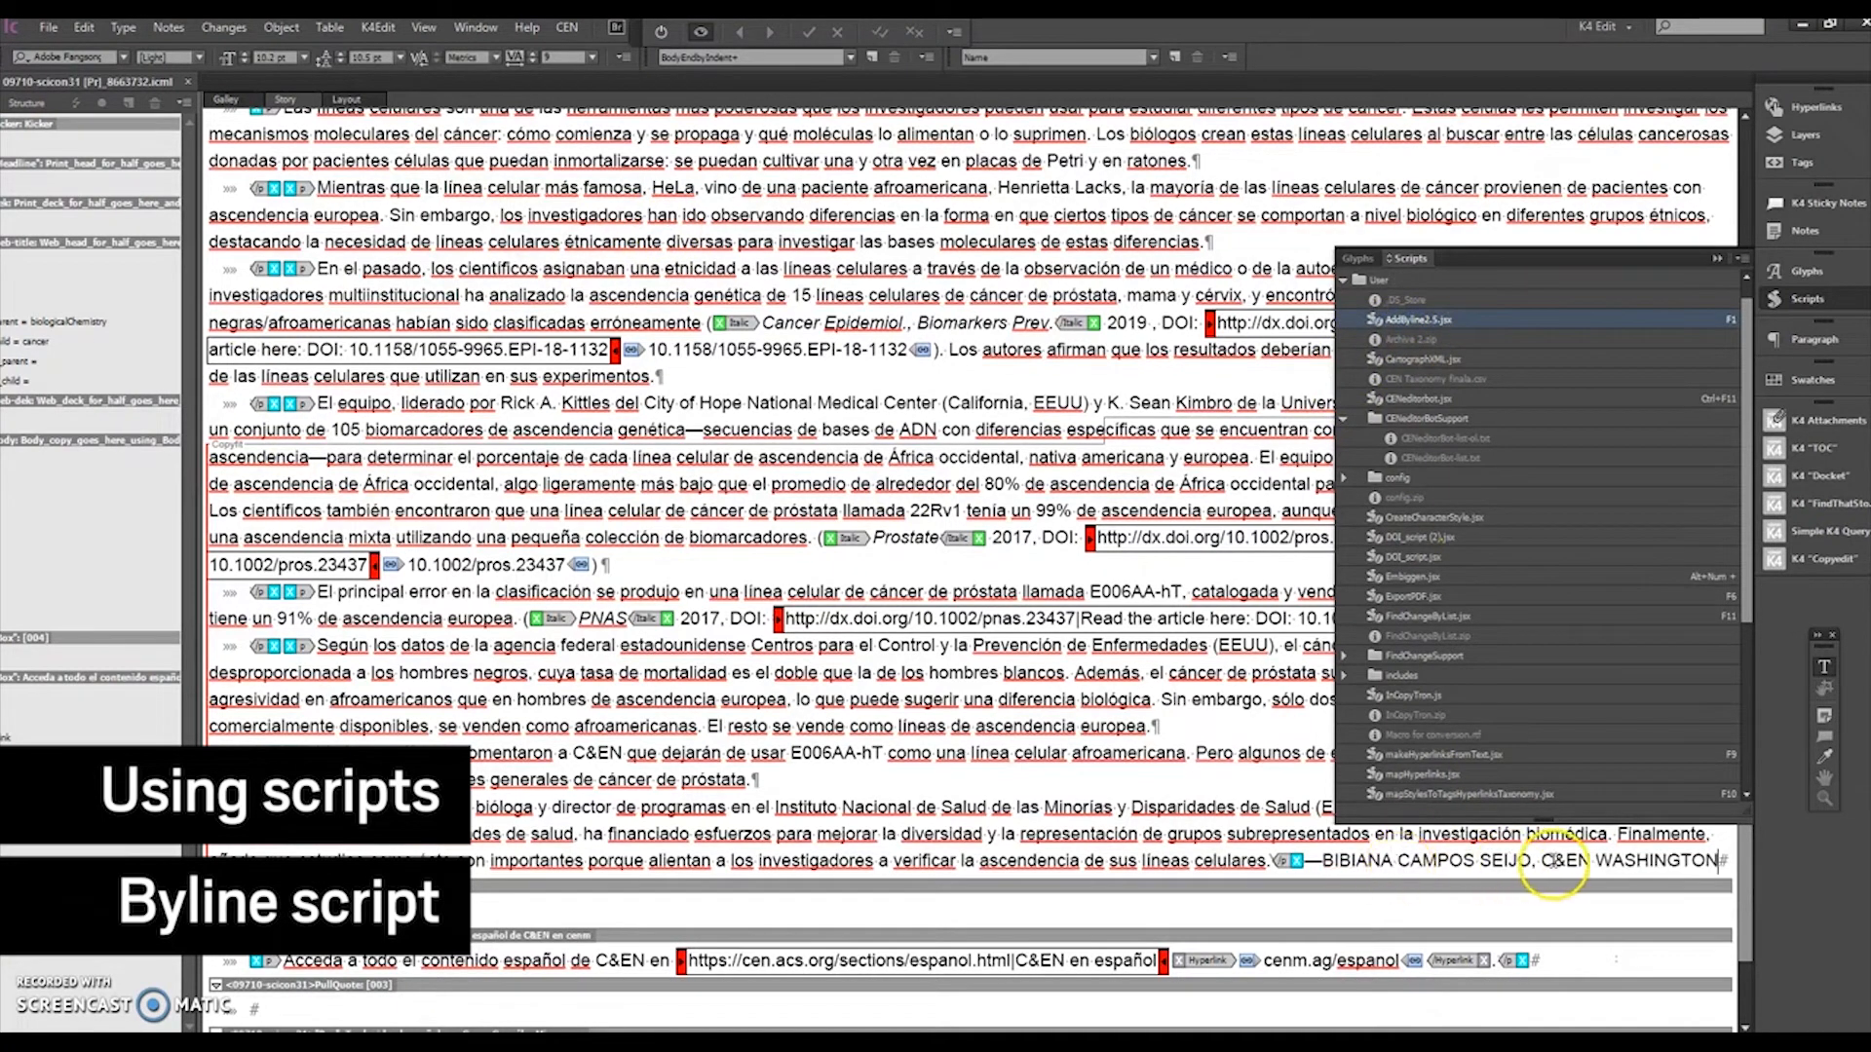
Step: Select the whole byline, replace it with a freelance contributor's code, and run AddByline2.5.jsx to expand it
{"action": "left_click", "coordinate": [1647, 863]}
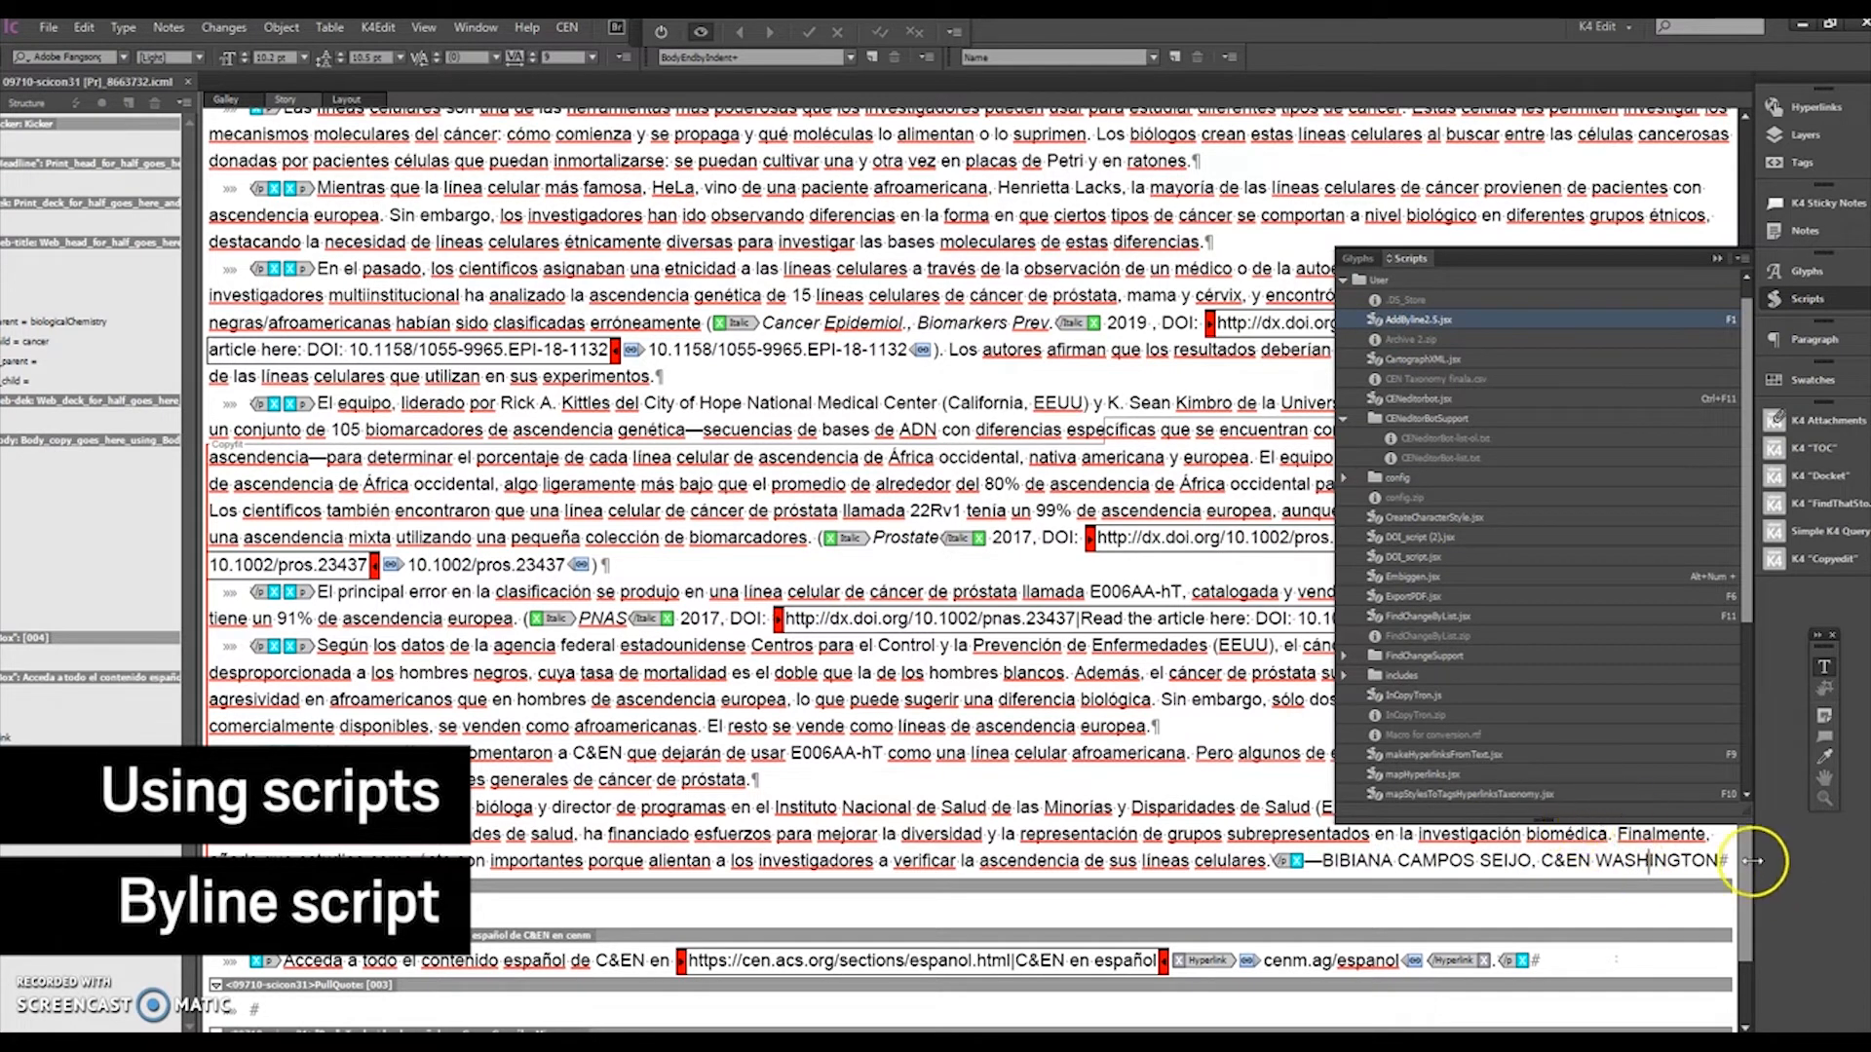
{"action": "left_click_drag", "start_coordinate": [1720, 859], "coordinate": [1321, 868]}
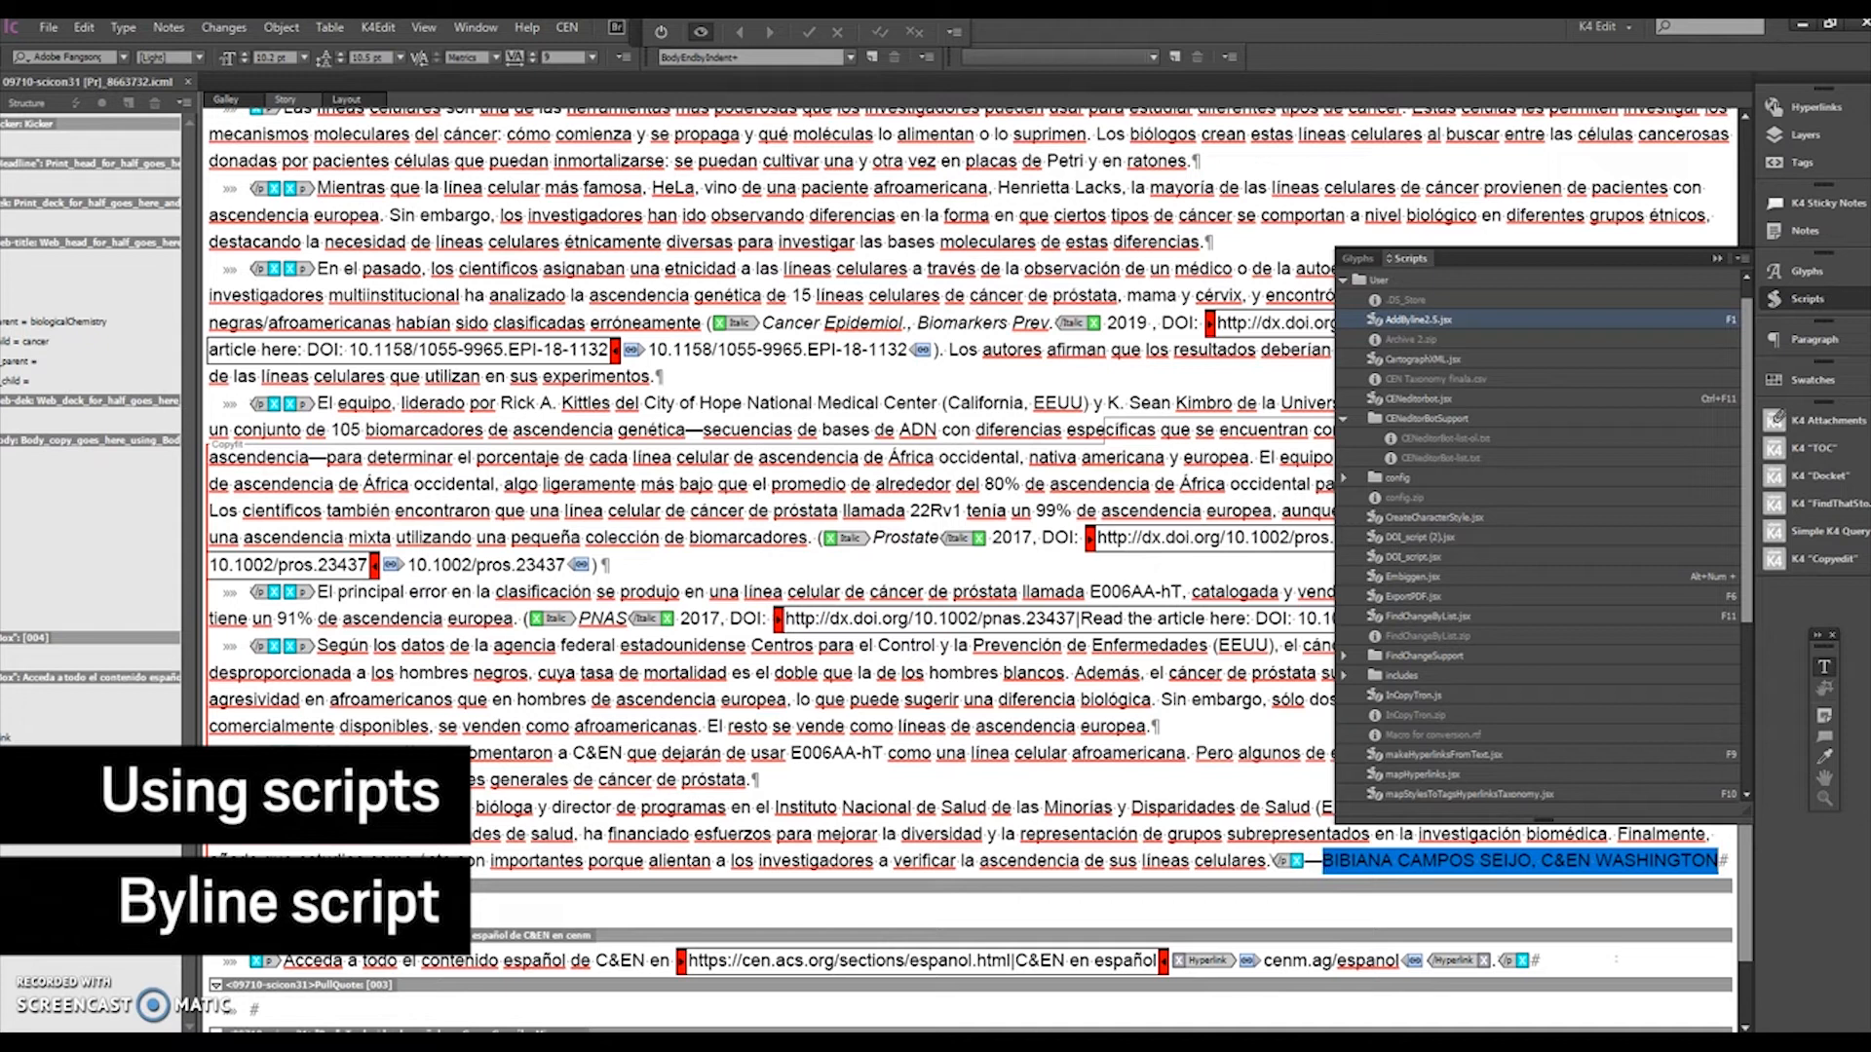
{"action": "type", "text": "JEFFJ"}
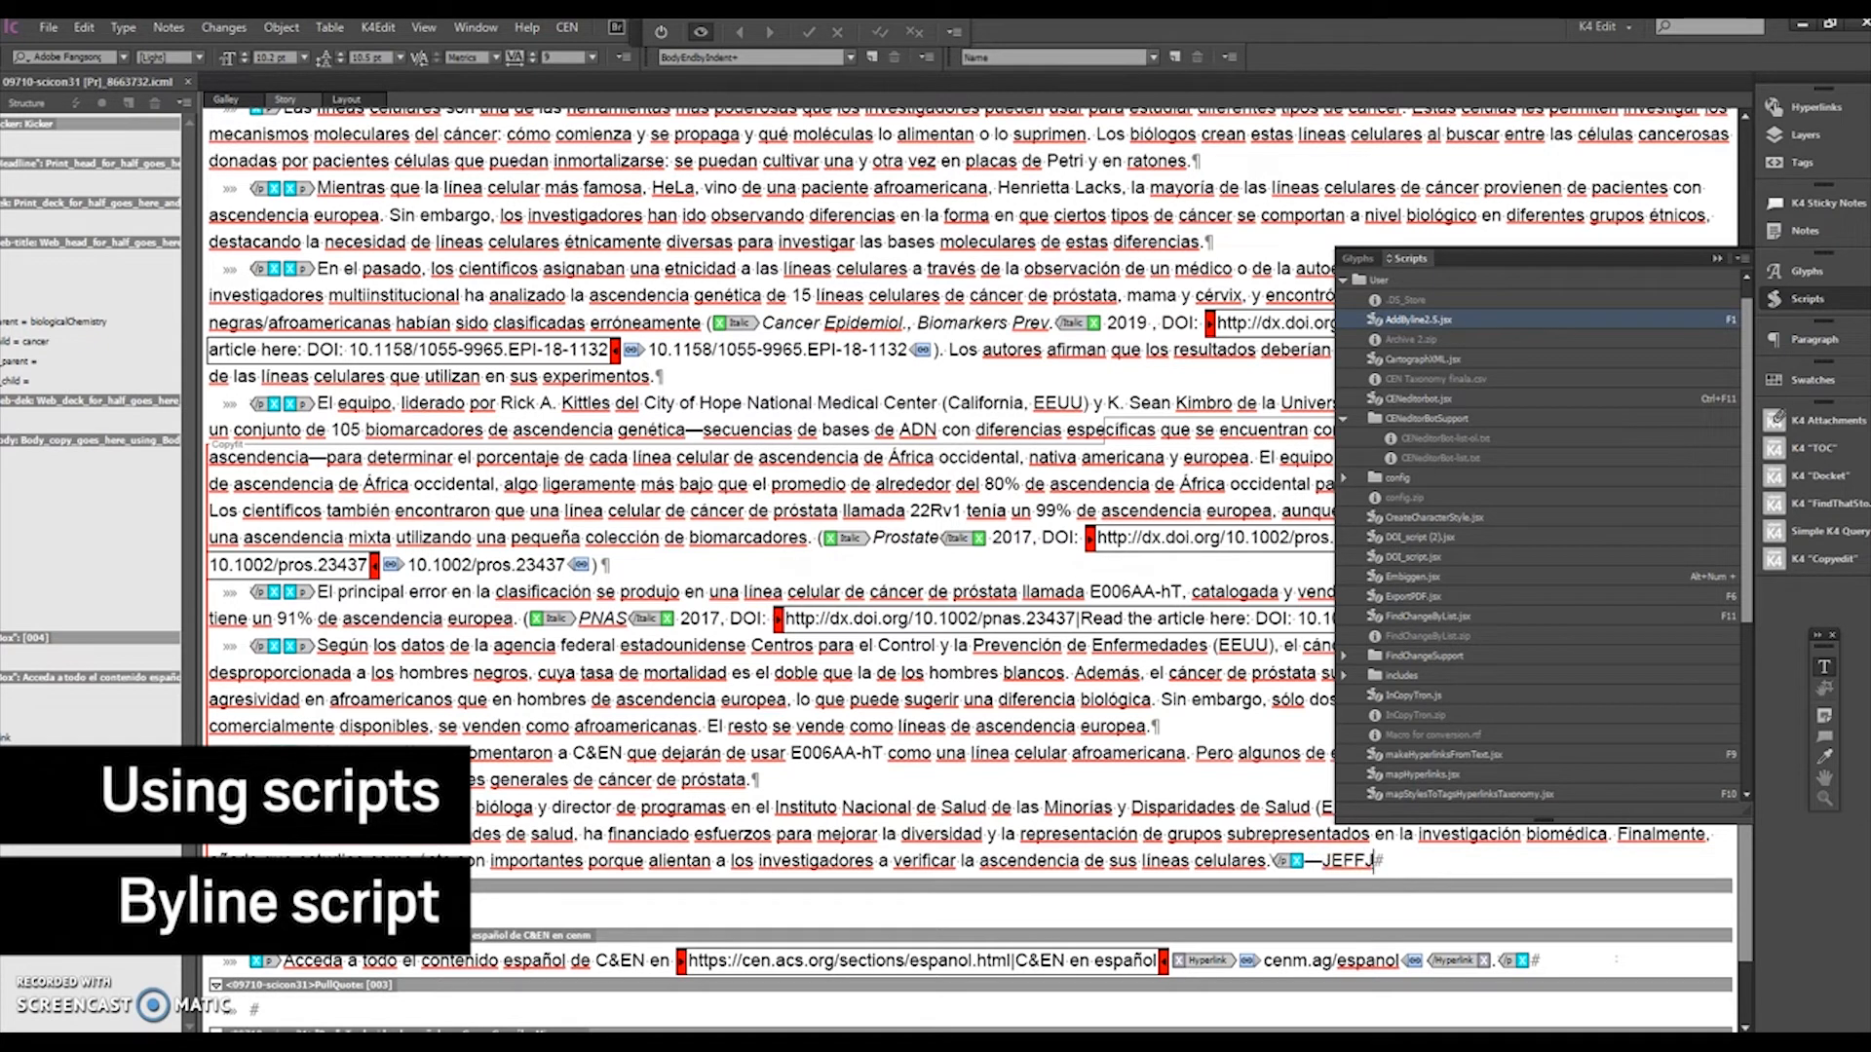
{"action": "type", "text": "B"}
{"action": "double_click", "coordinate": [1434, 323]}
{"action": "left_click", "coordinate": [1626, 861]}
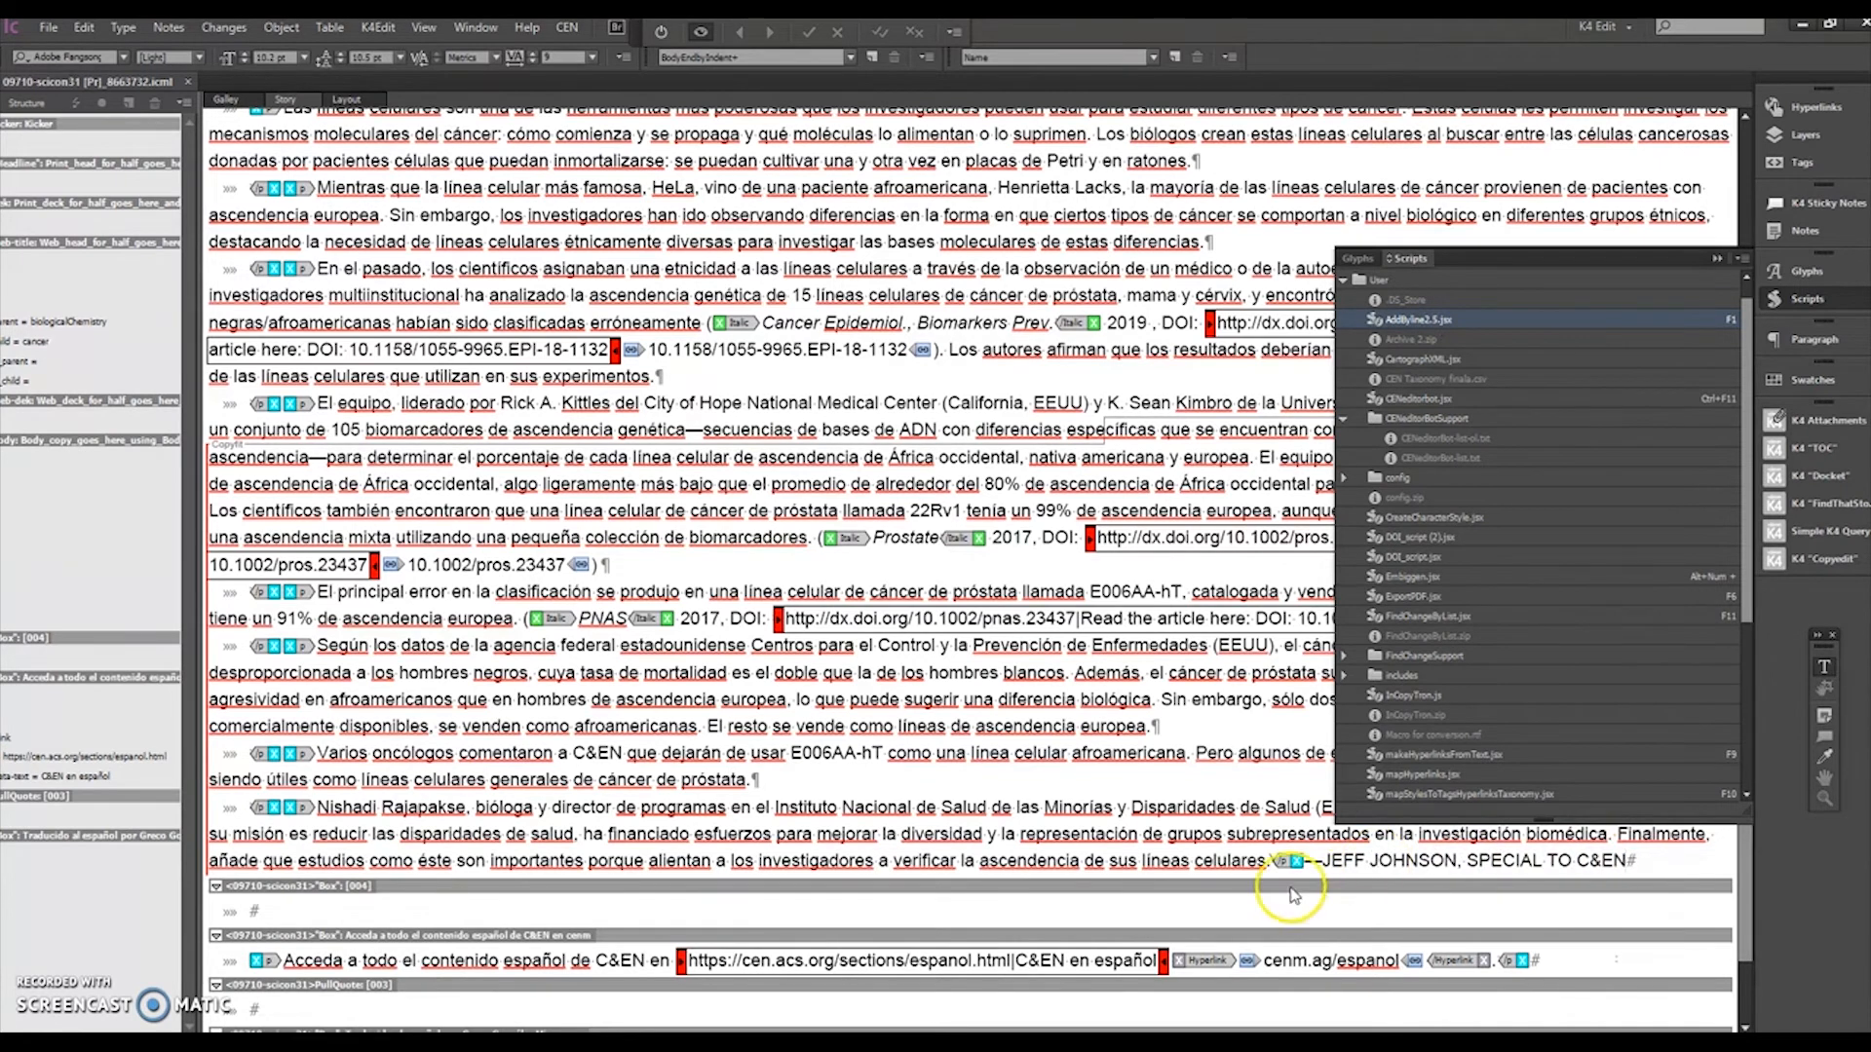
{"action": "left_click", "coordinate": [1035, 726]}
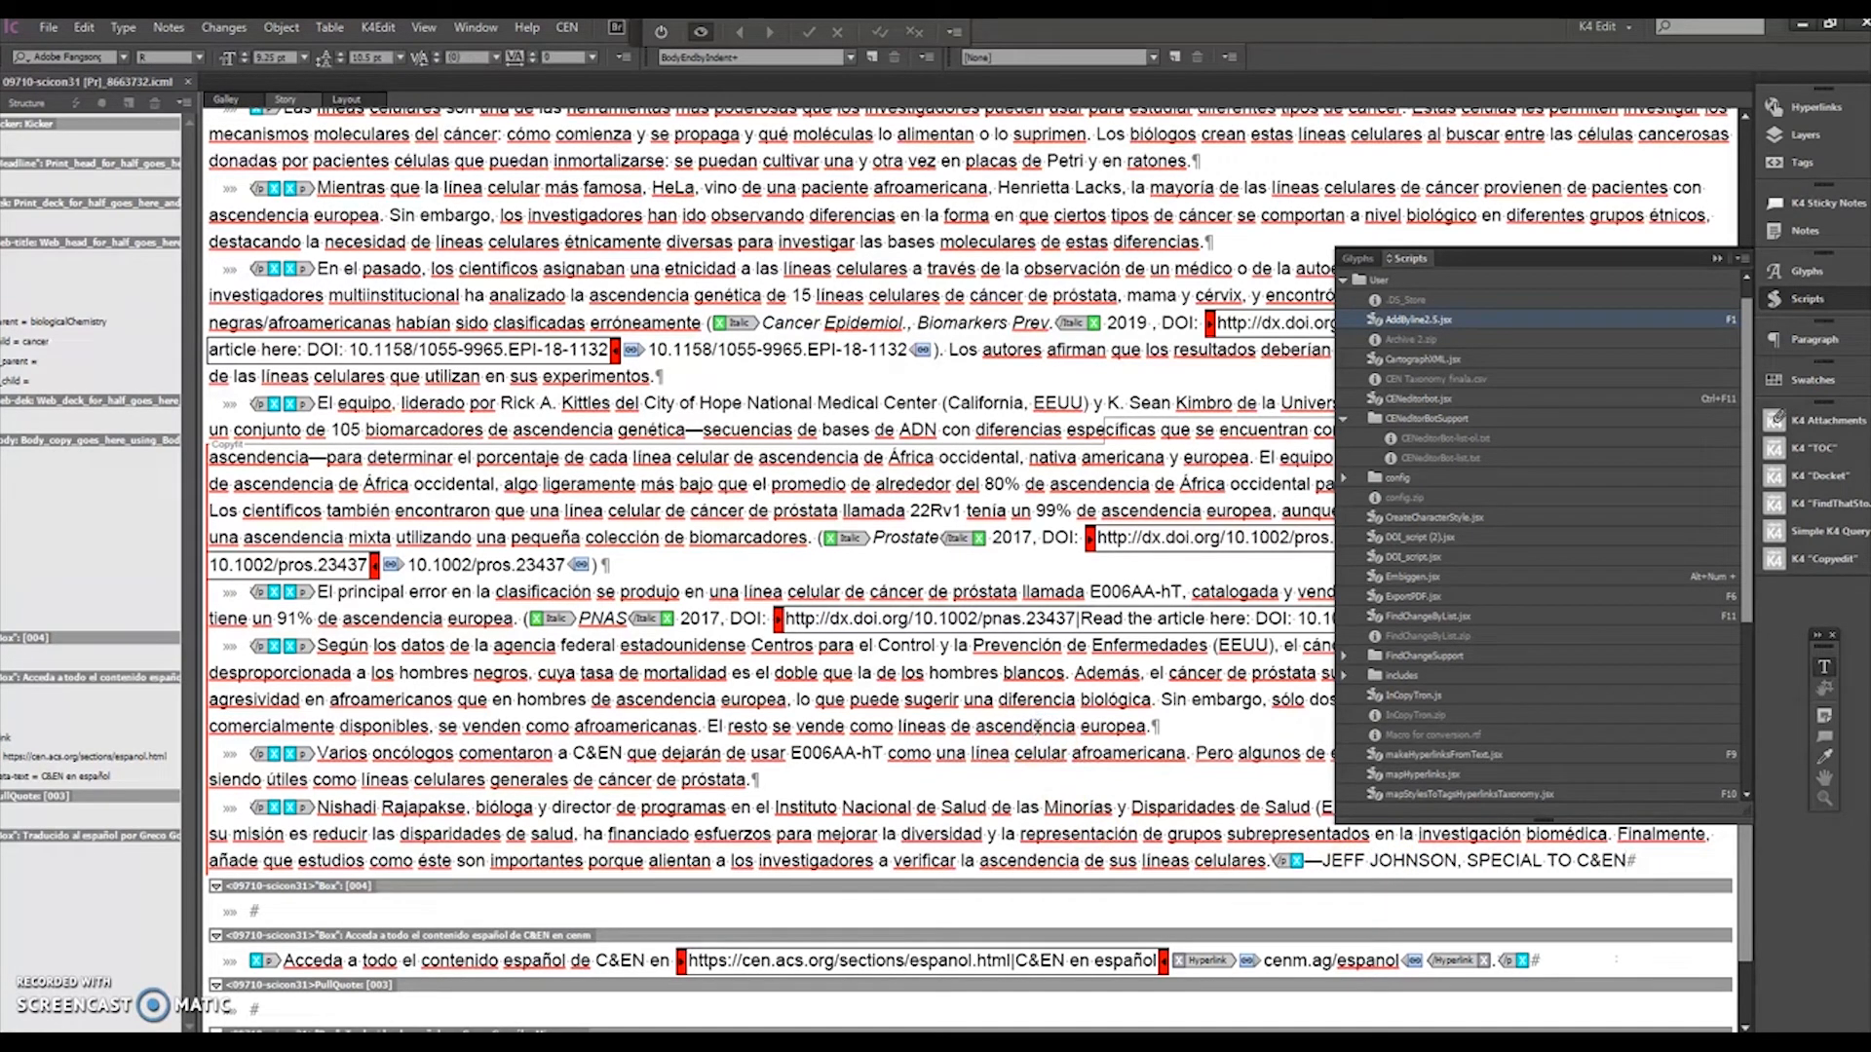